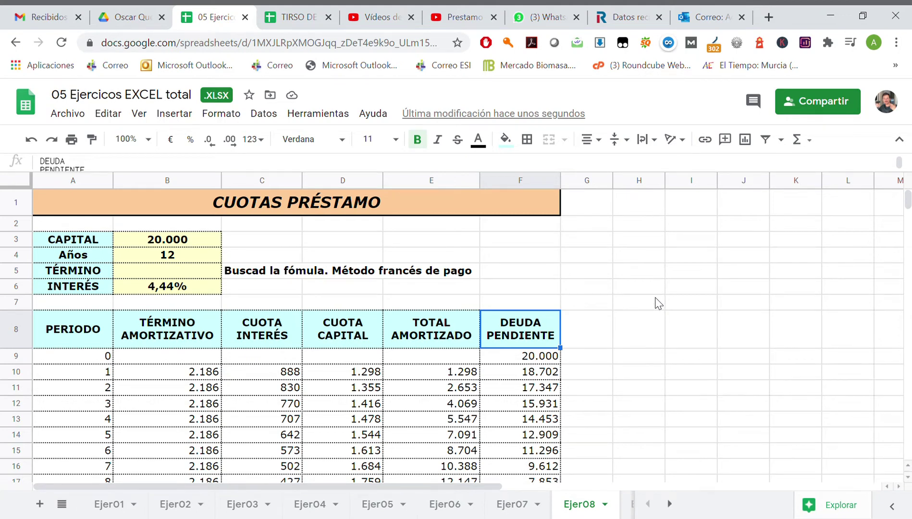
# Step: Append 'FRANCÉS' to the A1 title so it reads CUOTAS PRÉSTAMO FRANCÉS
pyautogui.click(382, 207)
pyautogui.click(218, 169)
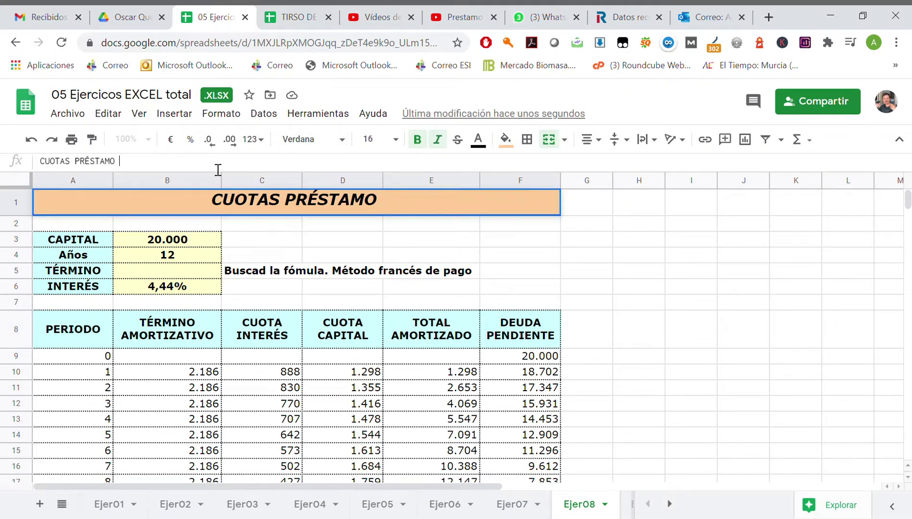
pyautogui.write('FRANCÉS')
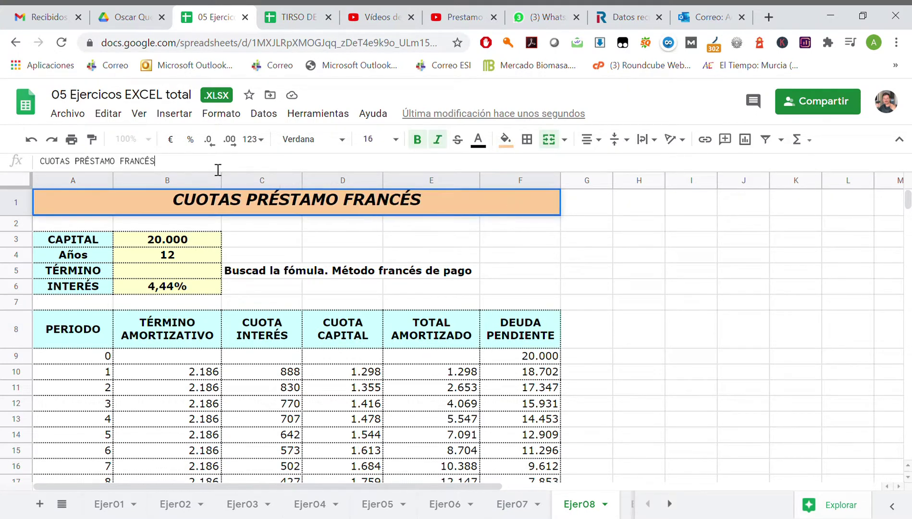
pyautogui.press('Return')
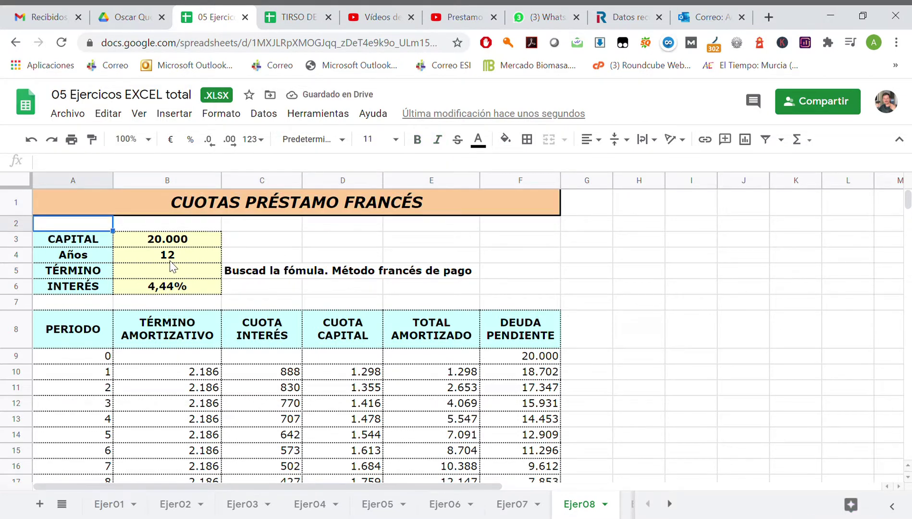
# Step: Clear the instalment values B10:B21 and the interest values C10:C21
pyautogui.scroll(-1, 212, 334)
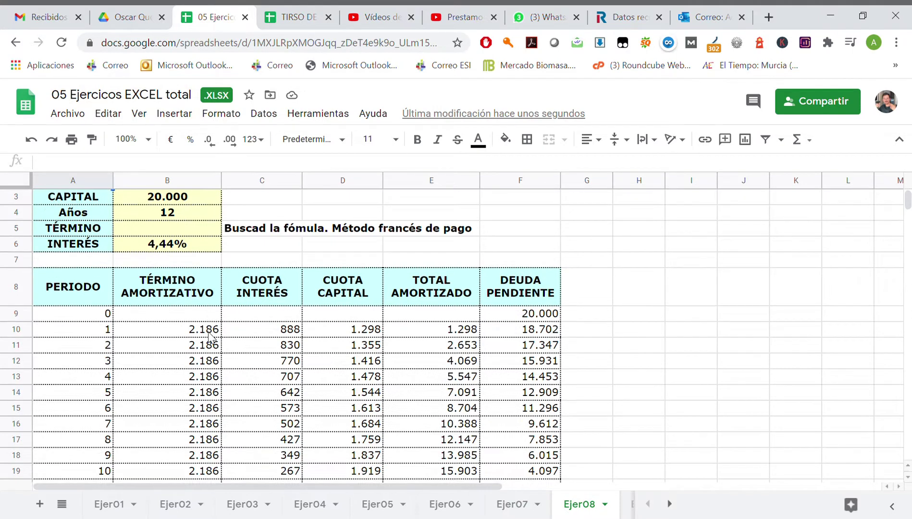
pyautogui.scroll(-2, 250, 379)
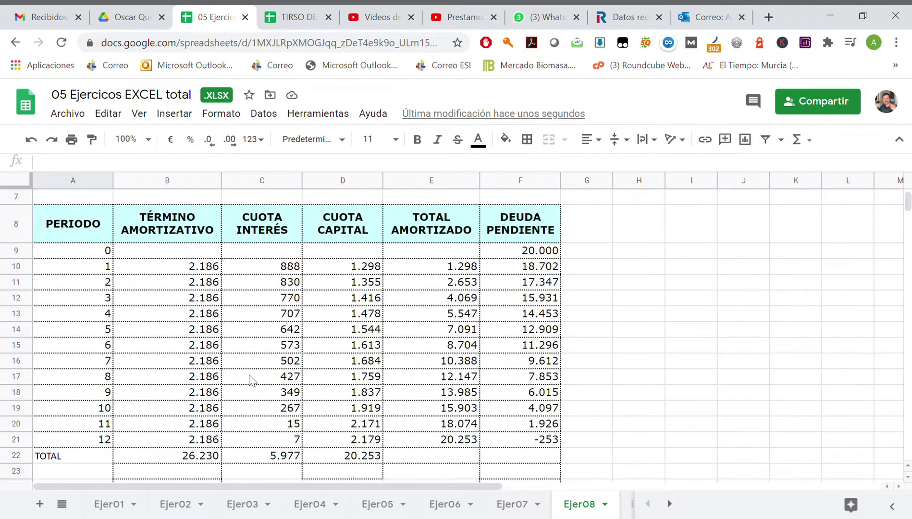
pyautogui.scroll(1, 249, 380)
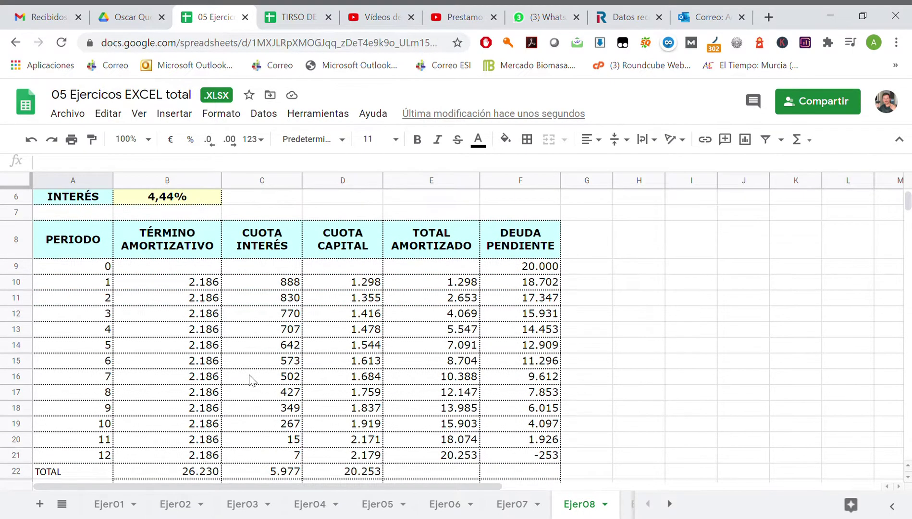
pyautogui.click(206, 289)
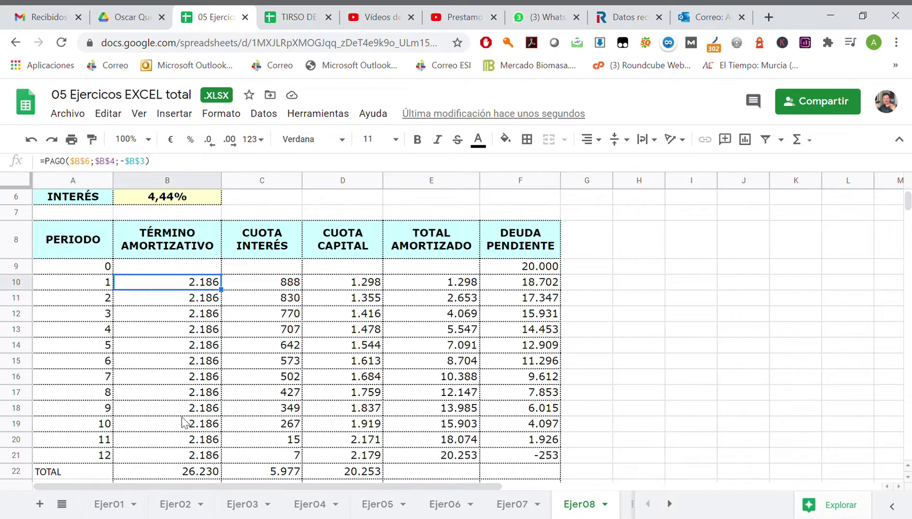
pyautogui.keyDown('shift'); pyautogui.click(183, 457); pyautogui.keyUp('shift')
pyautogui.press('Delete')
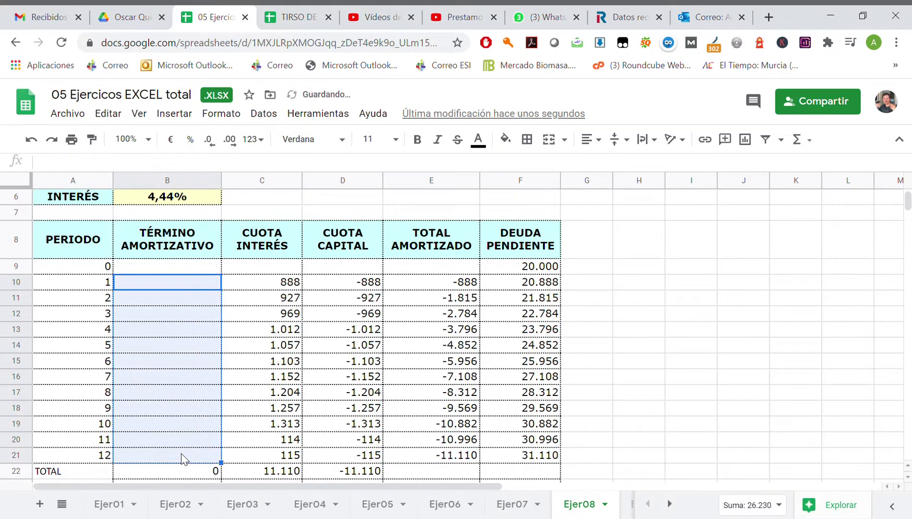
pyautogui.click(291, 282)
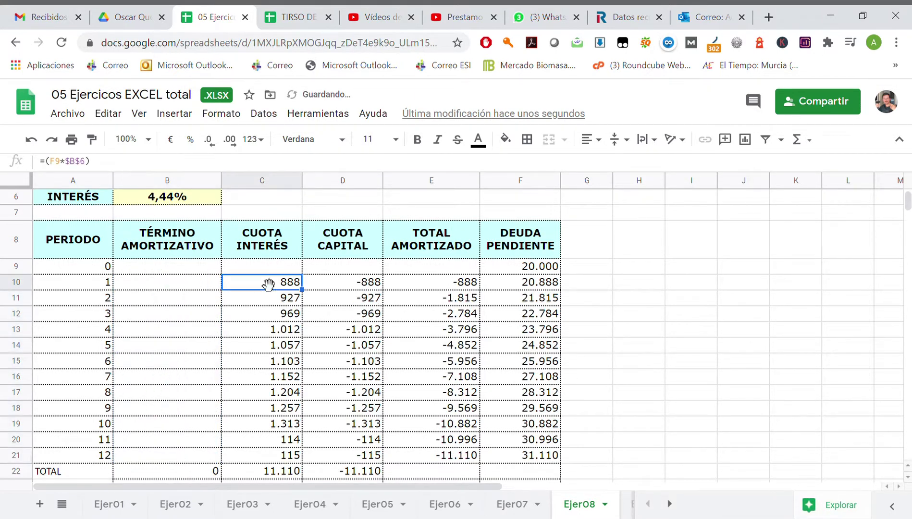
pyautogui.keyDown('shift'); pyautogui.click(251, 458); pyautogui.keyUp('shift')
pyautogui.press('Delete')
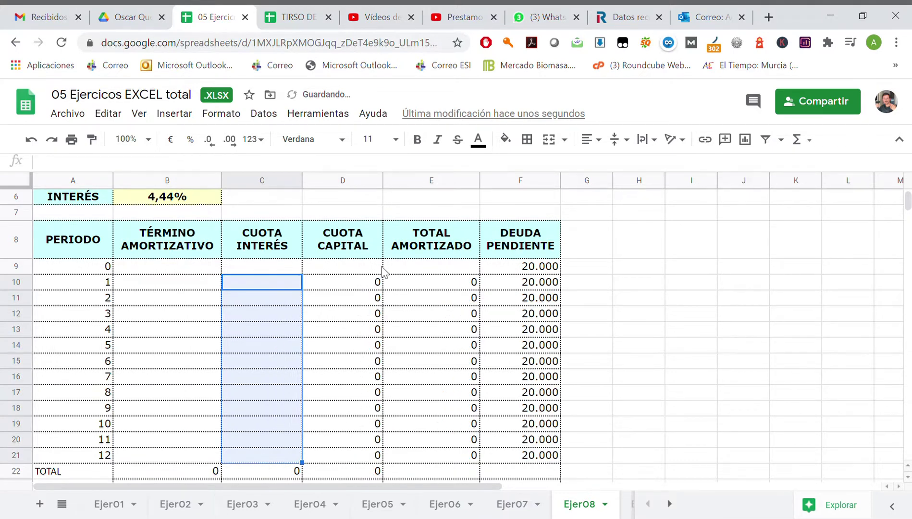
# Step: Clear the capital D10:D21, total amortized E10:E21 and pending debt F10:F21 values
pyautogui.click(377, 283)
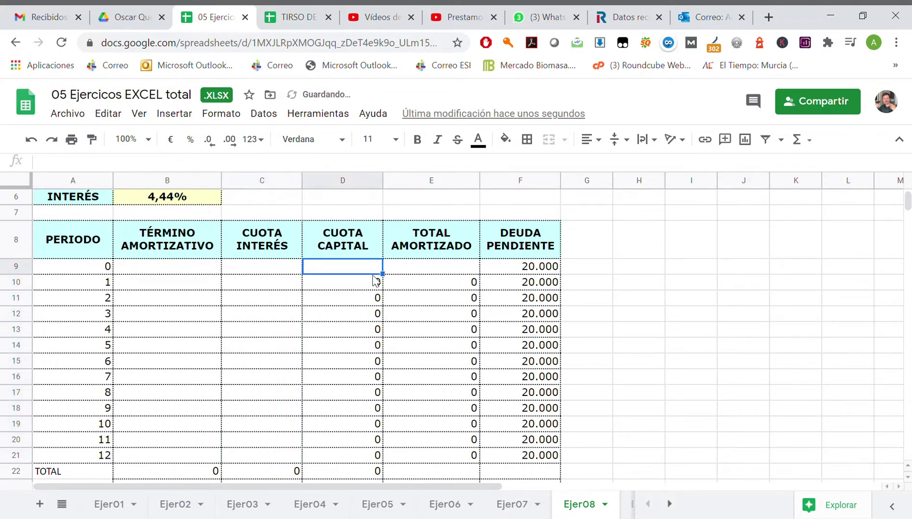
pyautogui.keyDown('shift'); pyautogui.click(353, 459); pyautogui.keyUp('shift')
pyautogui.press('Delete')
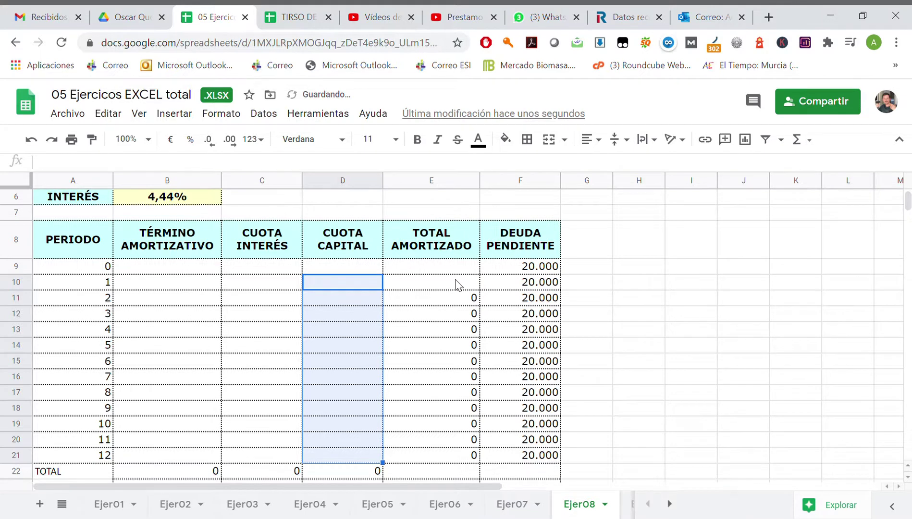
pyautogui.click(459, 285)
pyautogui.keyDown('shift'); pyautogui.click(435, 455); pyautogui.keyUp('shift')
pyautogui.press('Delete')
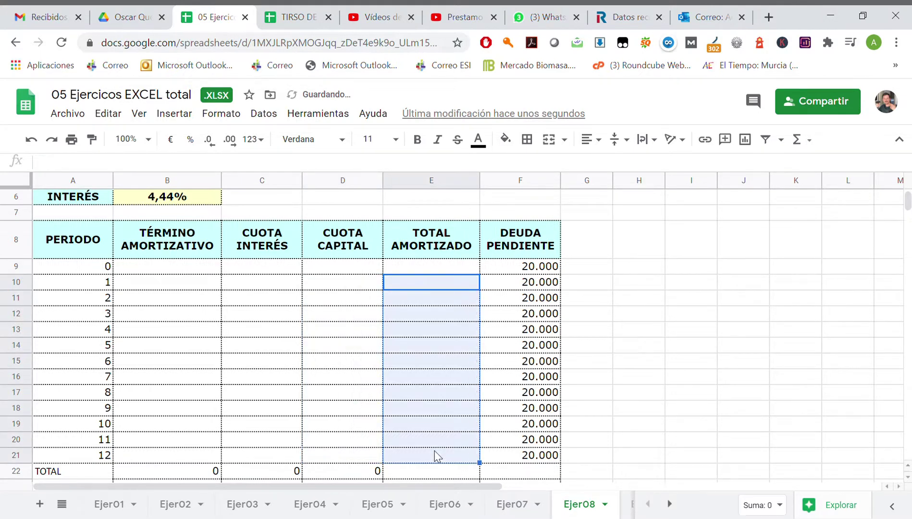
pyautogui.click(553, 283)
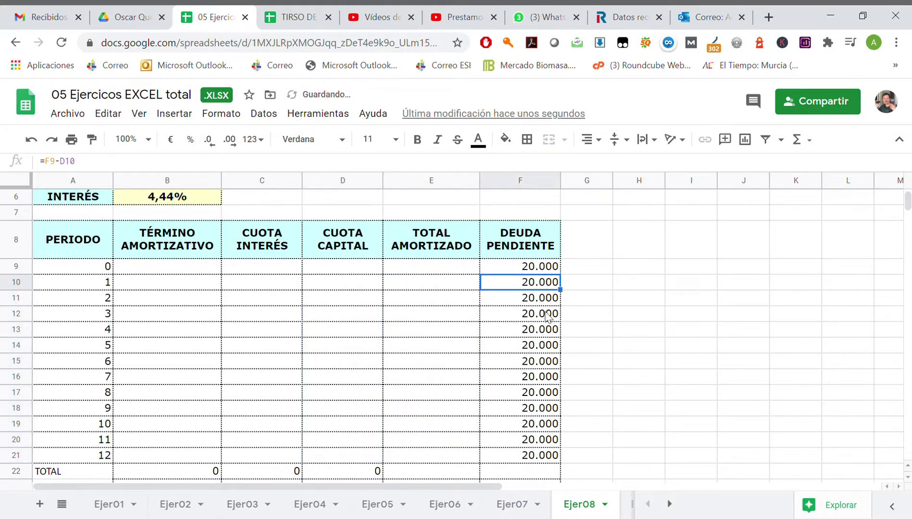
pyautogui.keyDown('shift'); pyautogui.click(529, 455); pyautogui.keyUp('shift')
pyautogui.press('Delete')
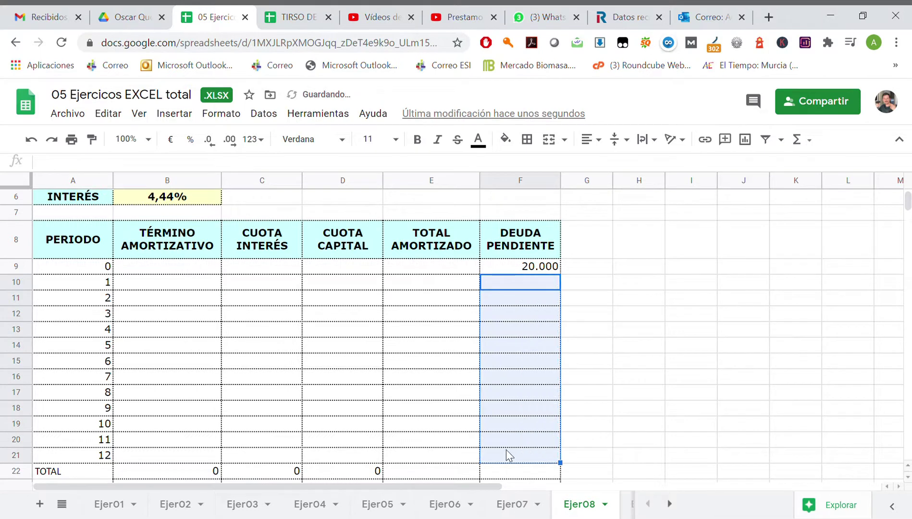
pyautogui.scroll(2, 20, 358)
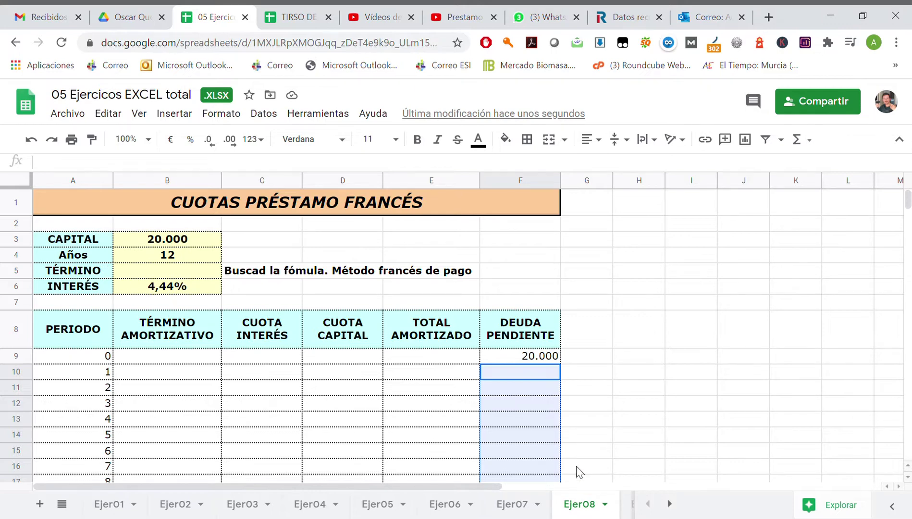
pyautogui.click(711, 404)
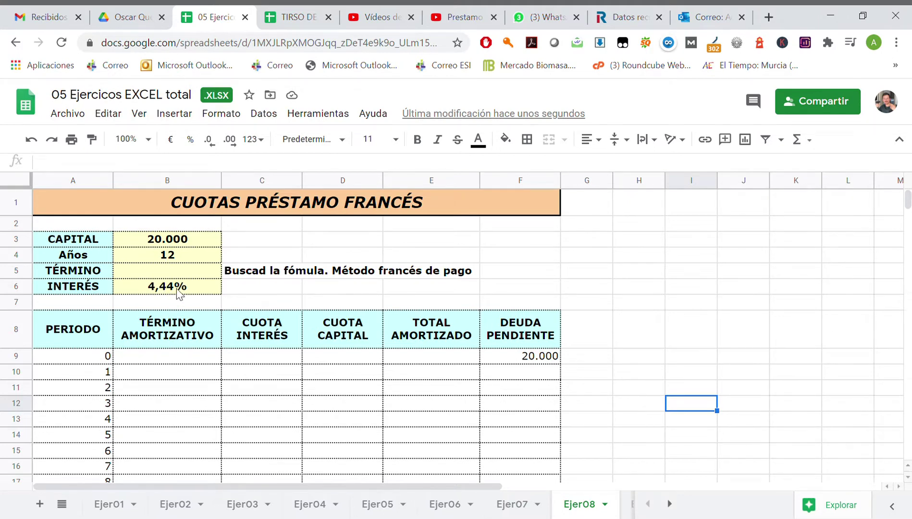
pyautogui.click(81, 258)
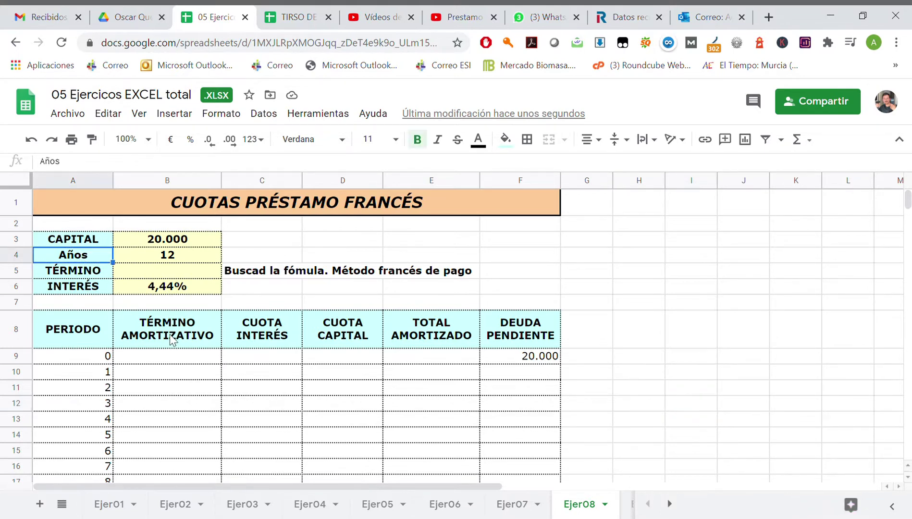
pyautogui.click(142, 289)
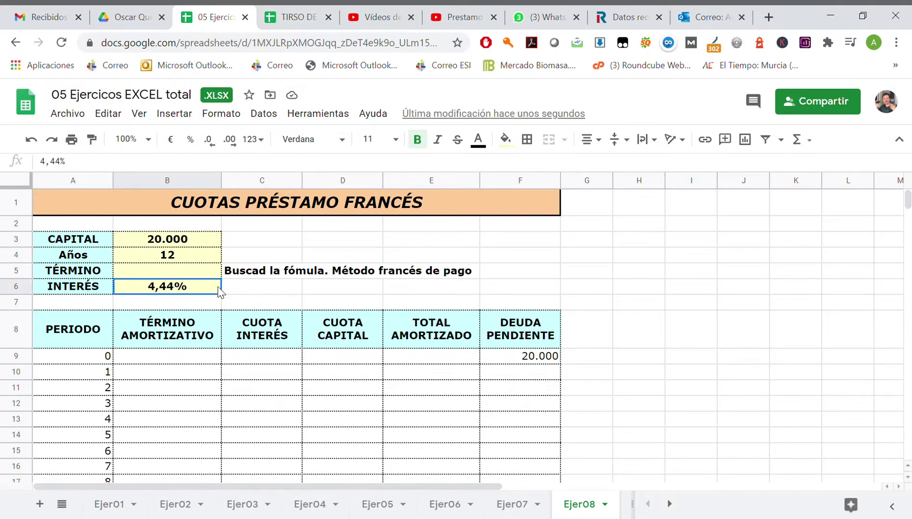
pyautogui.click(238, 288)
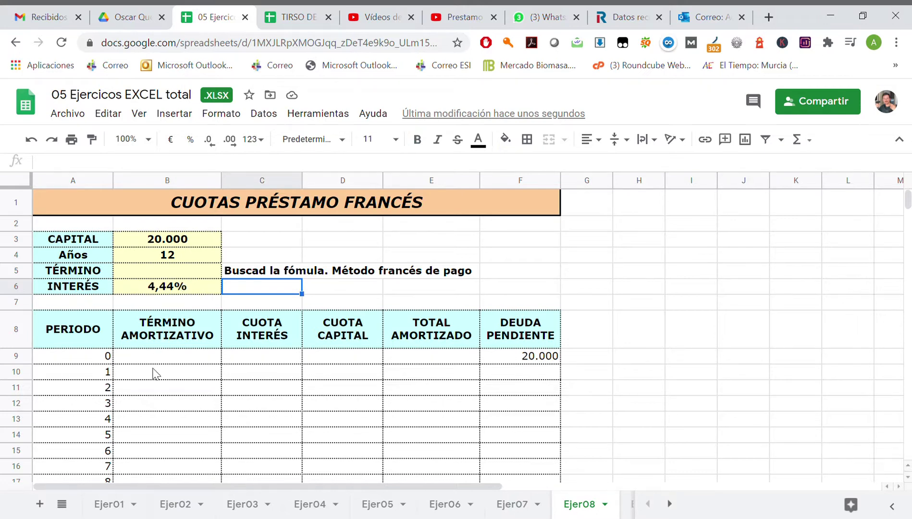
pyautogui.click(513, 362)
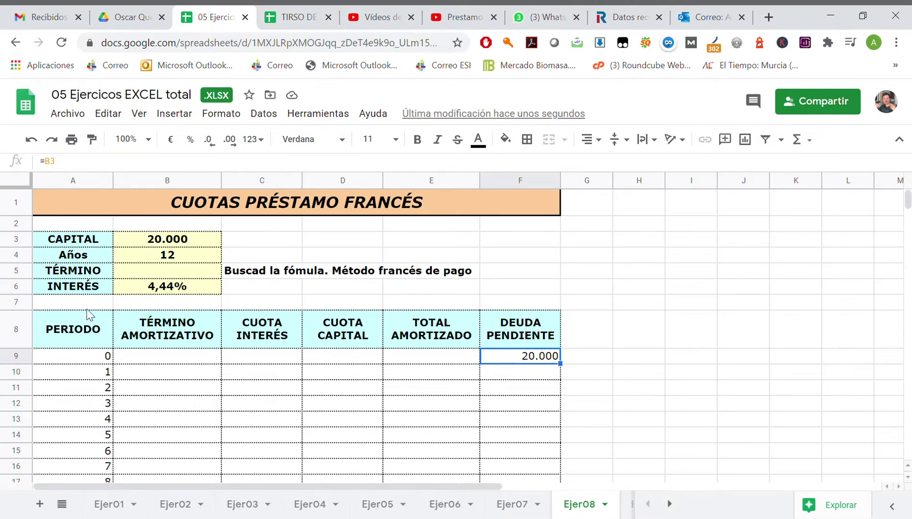
# Step: Start B10's formula as =PAGO( from the Finanzas functions list
pyautogui.click(165, 377)
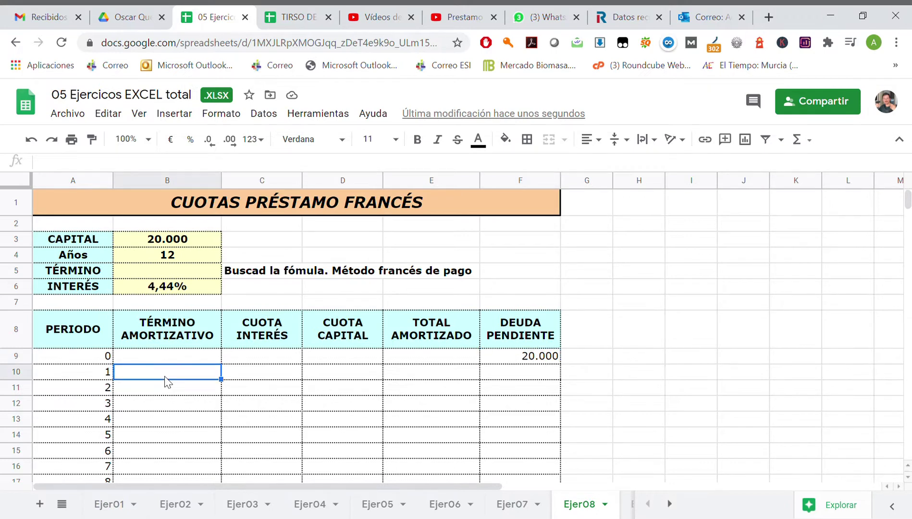
pyautogui.write('=')
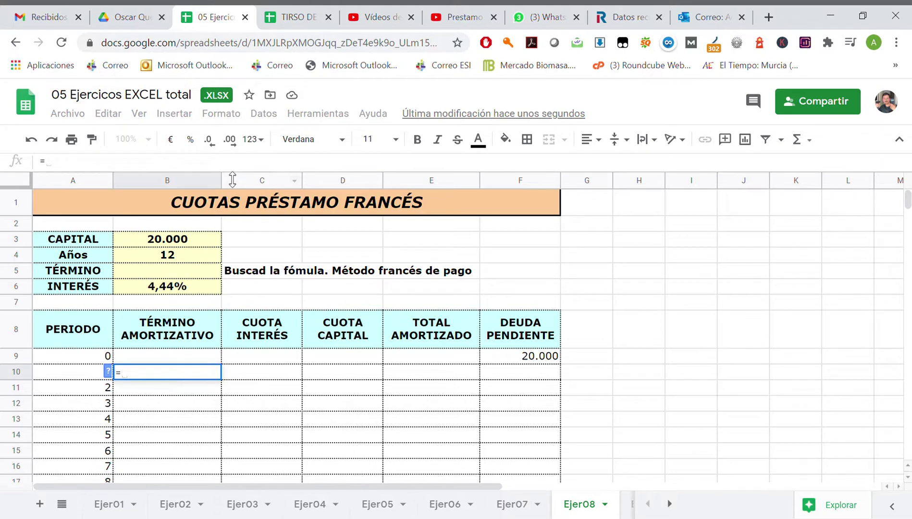
pyautogui.click(798, 140)
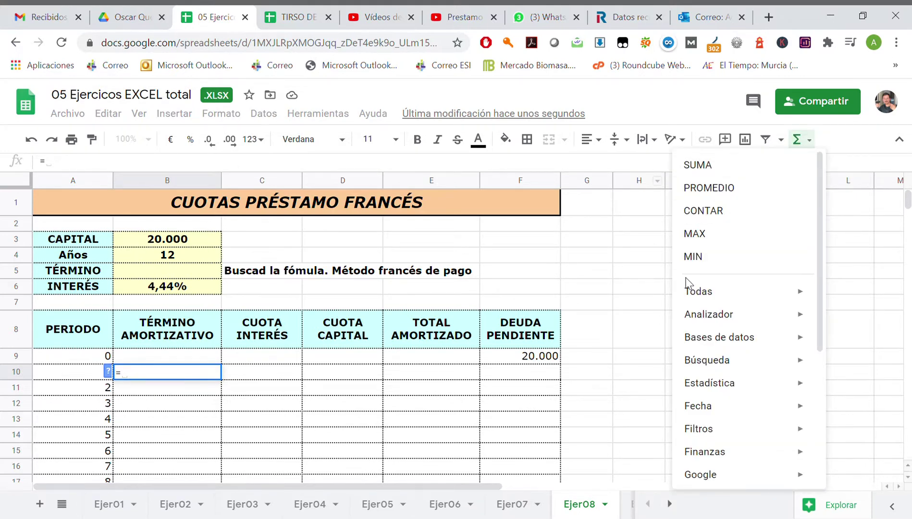
pyautogui.scroll(-2, 764, 488)
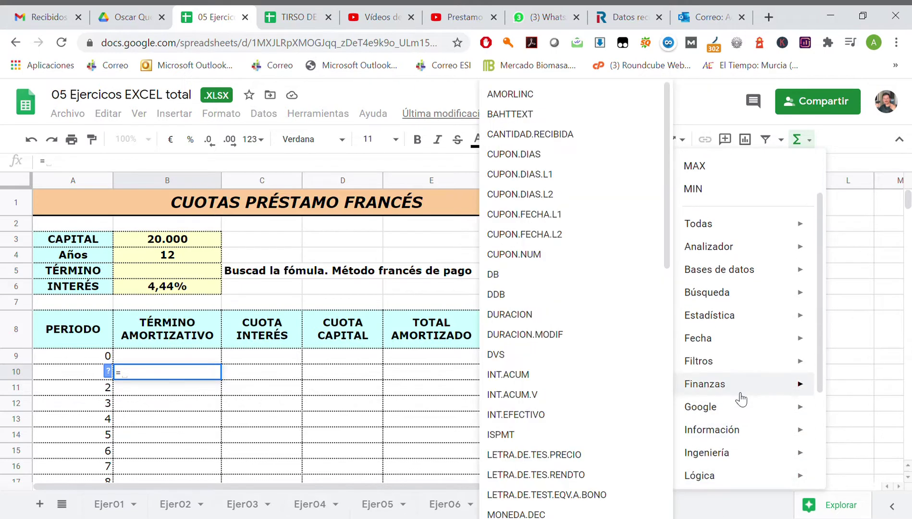
pyautogui.scroll(-3, 600, 436)
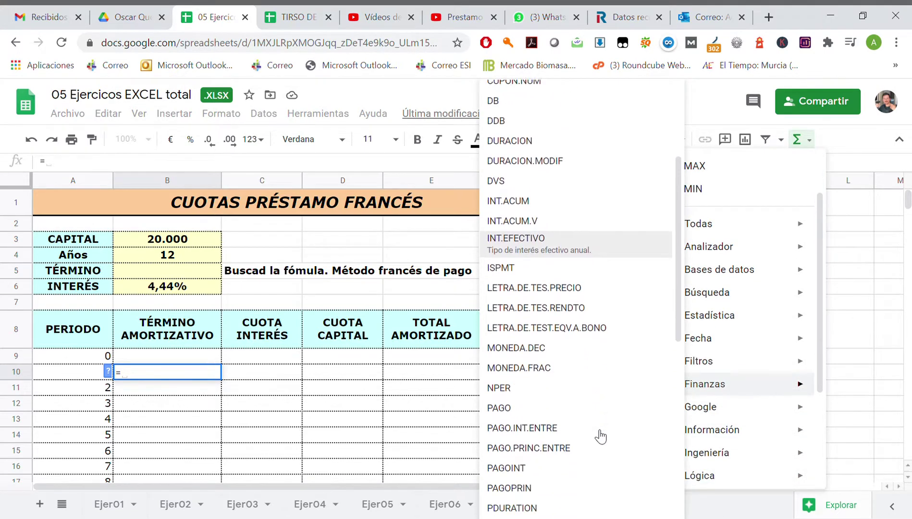
pyautogui.scroll(-2, 600, 436)
pyautogui.click(549, 380)
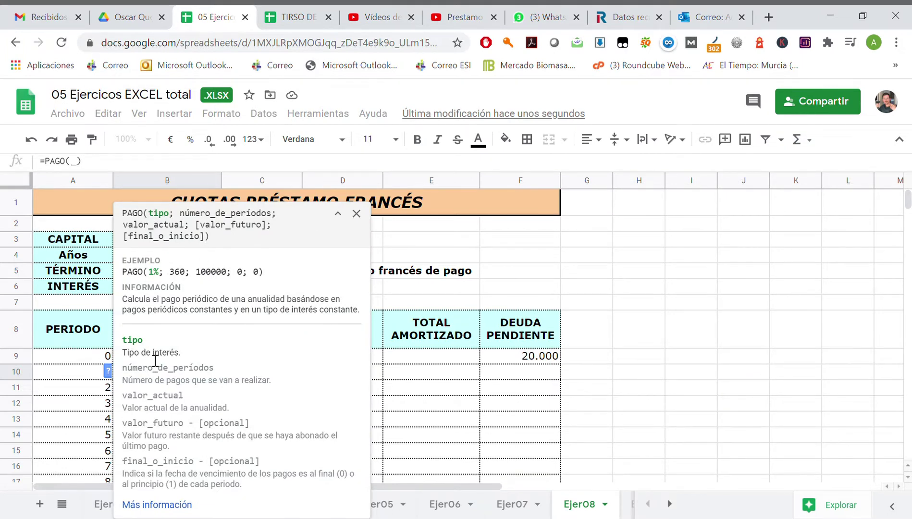
# Step: Enter $B$6 as PAGO's interest-rate argument in B10, followed by a ; separator
pyautogui.click(337, 214)
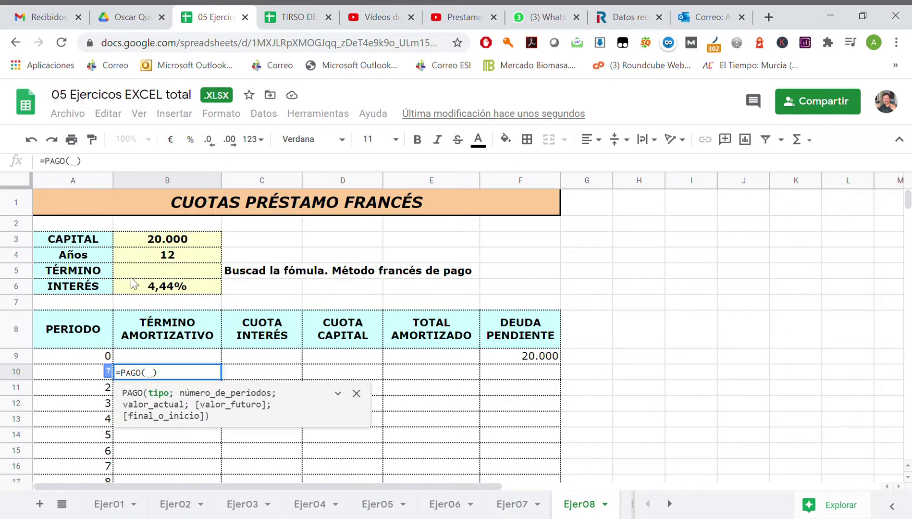
pyautogui.click(140, 287)
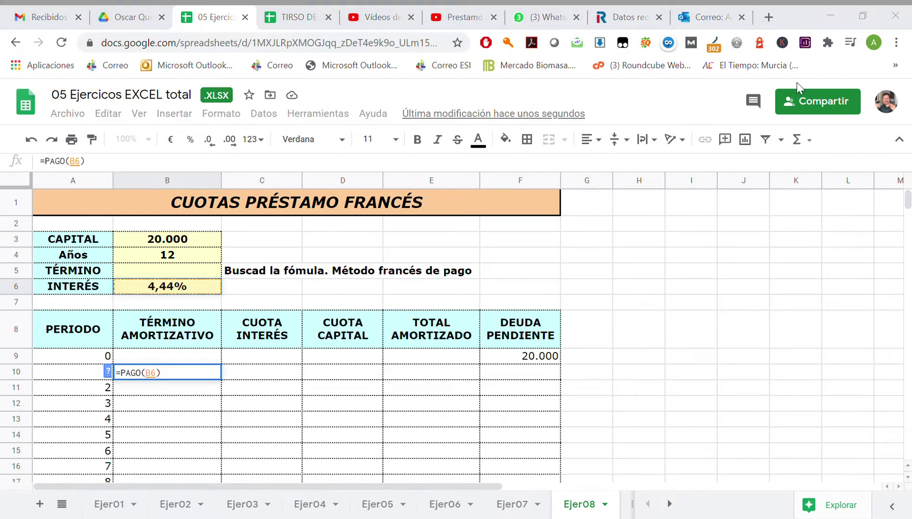
pyautogui.click(155, 378)
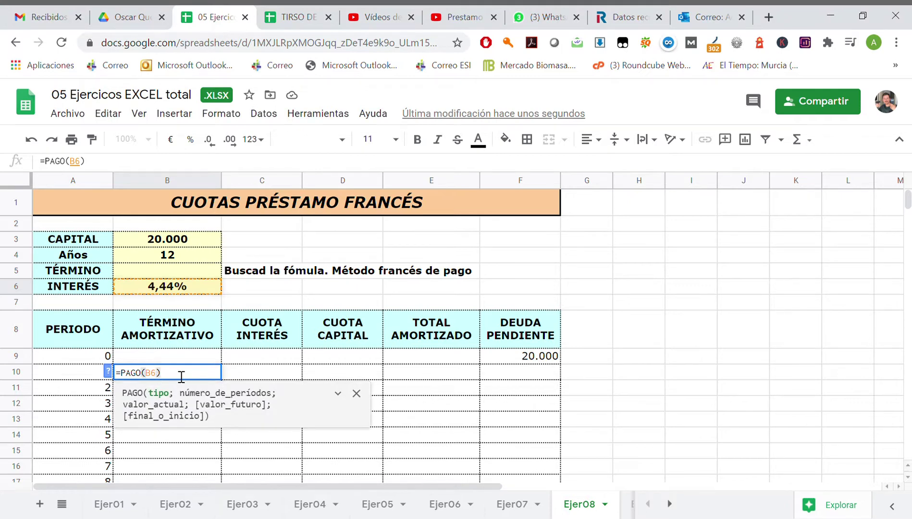
pyautogui.write('$B')
pyautogui.write('$')
pyautogui.press('Right')
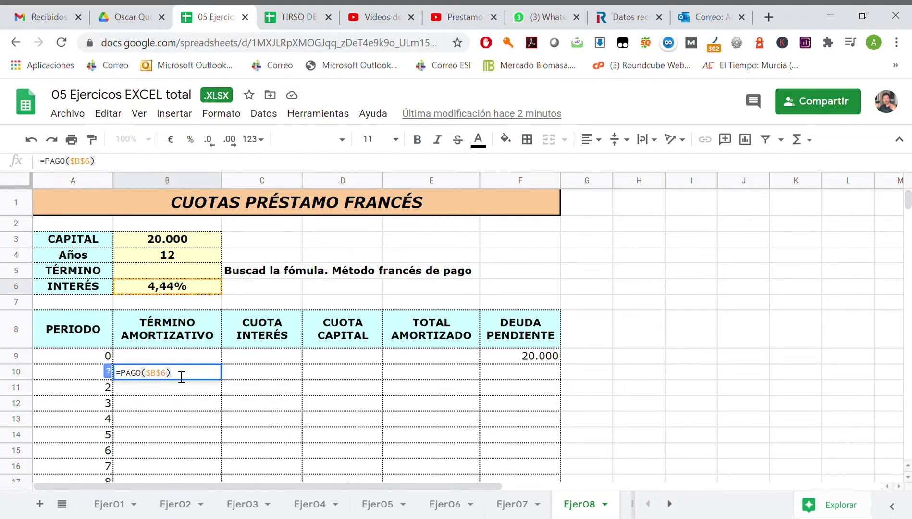
pyautogui.press('Left')
pyautogui.write(':')
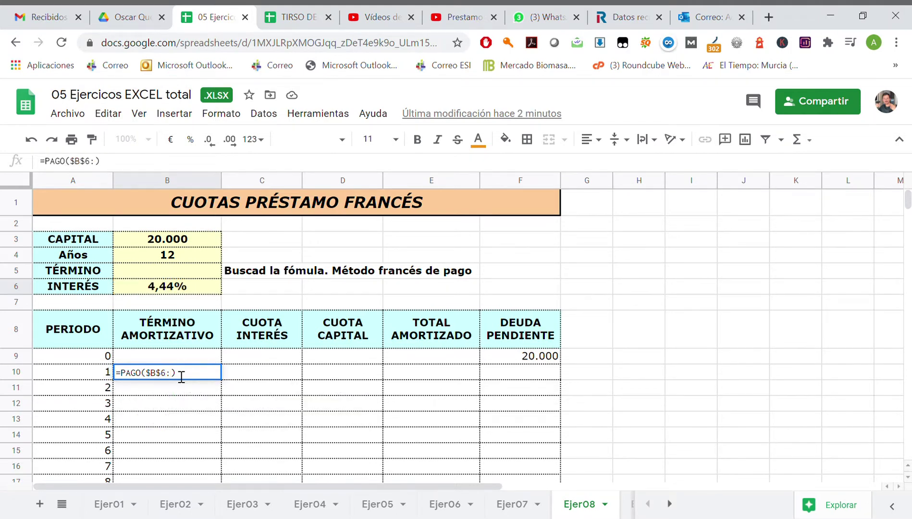
pyautogui.press('BackSpace')
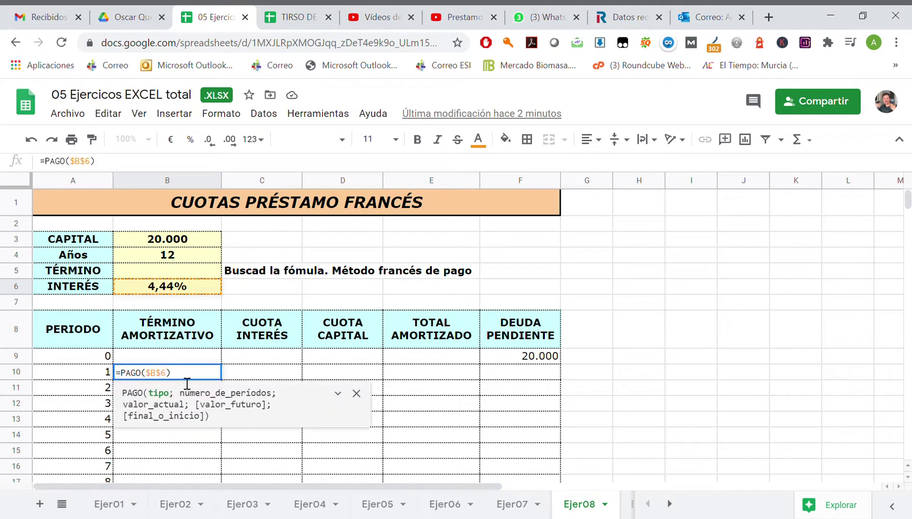
pyautogui.write(';')
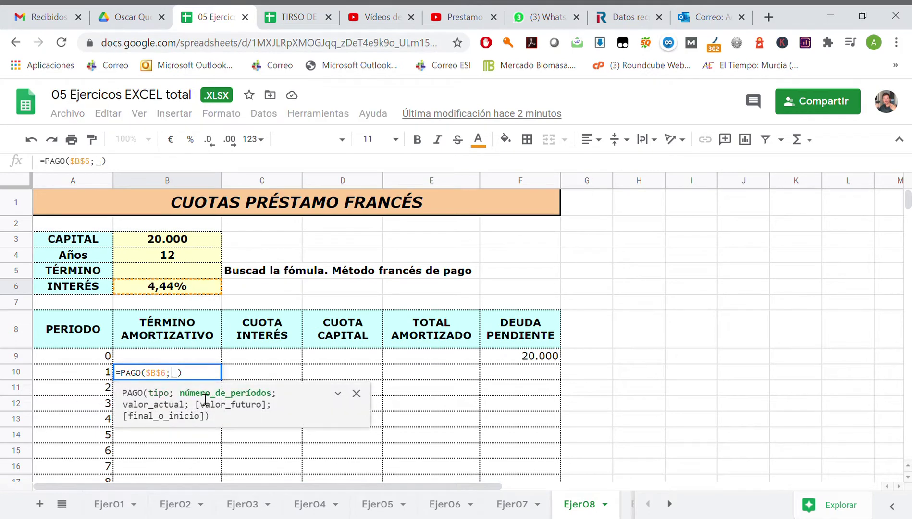
# Step: Add the years as the absolute periods argument $B$4 followed by ;
pyautogui.click(180, 259)
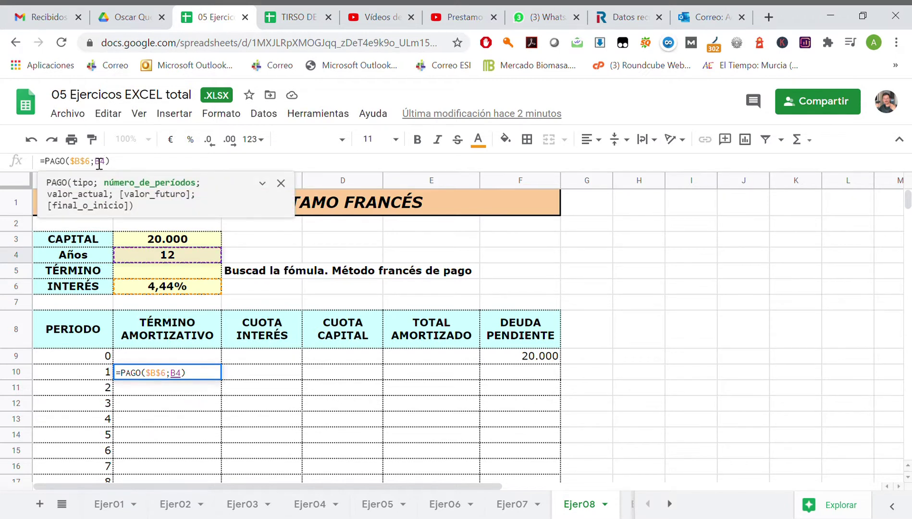
pyautogui.click(94, 161)
pyautogui.write('$')
pyautogui.press('Right')
pyautogui.write('$')
pyautogui.press('Right')
pyautogui.write(';')
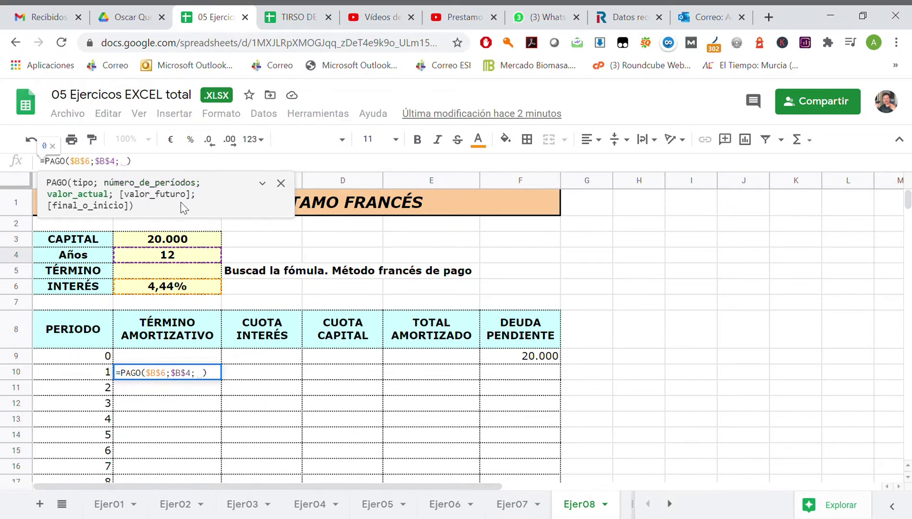
# Step: Finish with -$B$3 as present value, completing =PAGO($B$6;$B$4;-$B$3) to show 2.186
pyautogui.click(173, 240)
pyautogui.click(124, 163)
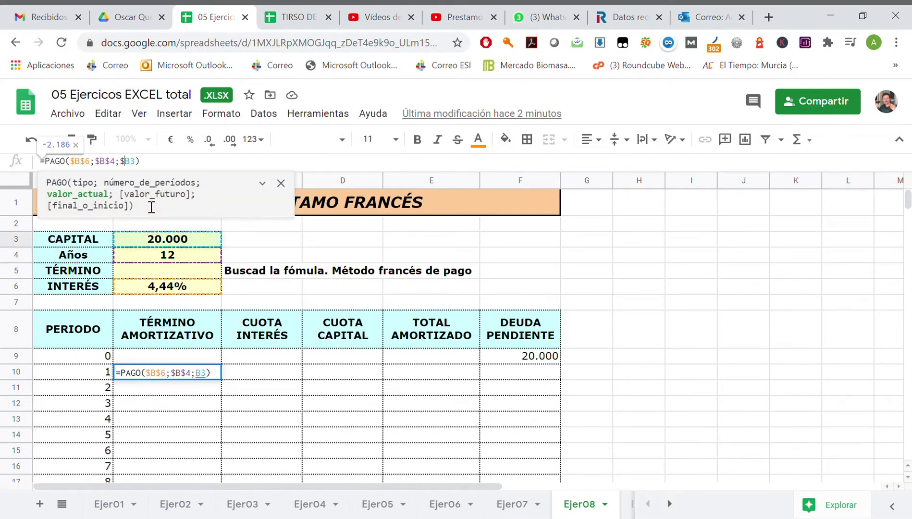
pyautogui.press('F4')
pyautogui.write('-')
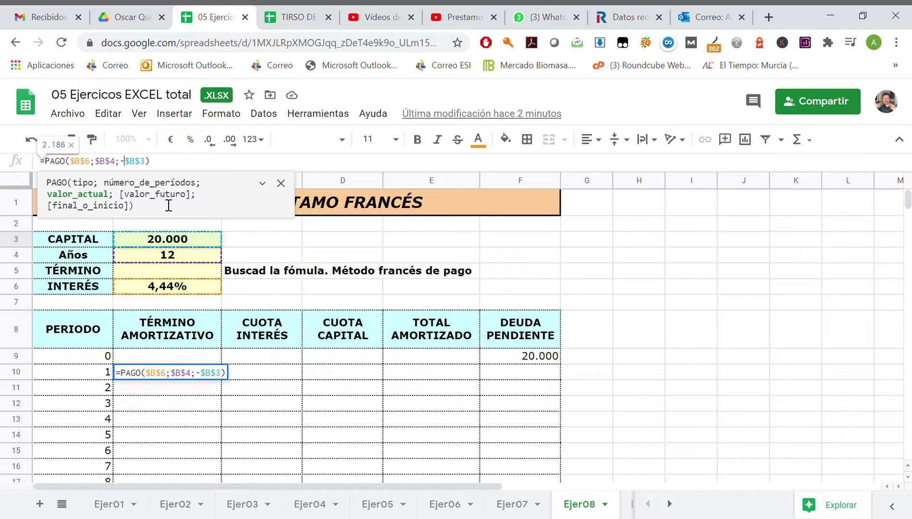
pyautogui.click(262, 183)
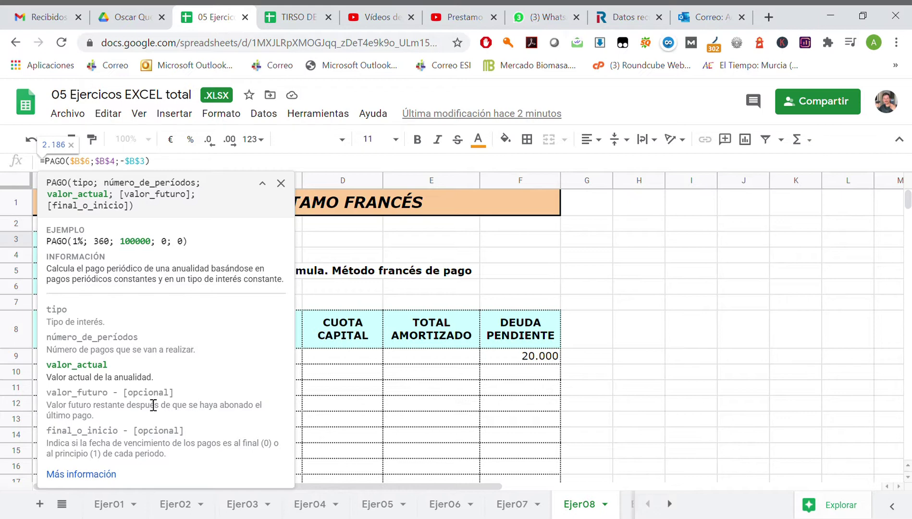
pyautogui.press('Return')
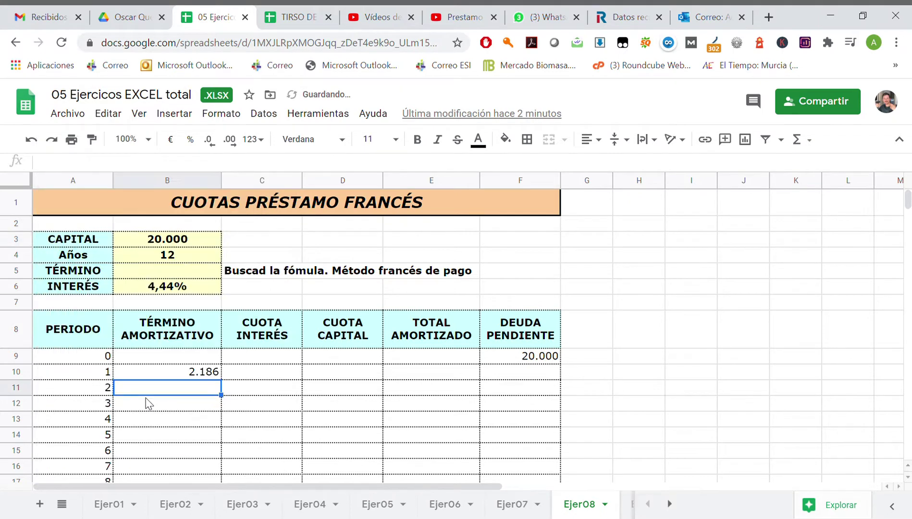
pyautogui.click(198, 374)
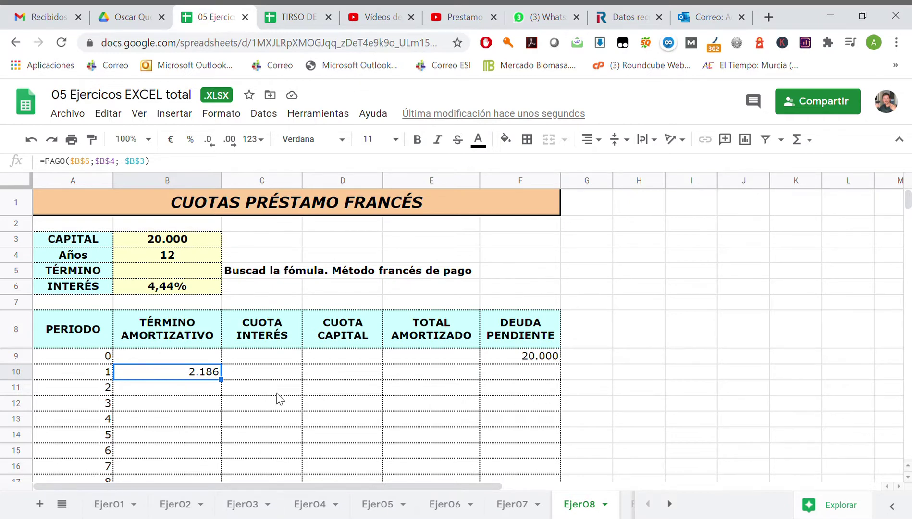
# Step: Enter =F9*$B$6 in C10 so period-1 interest shows 888
pyautogui.click(285, 379)
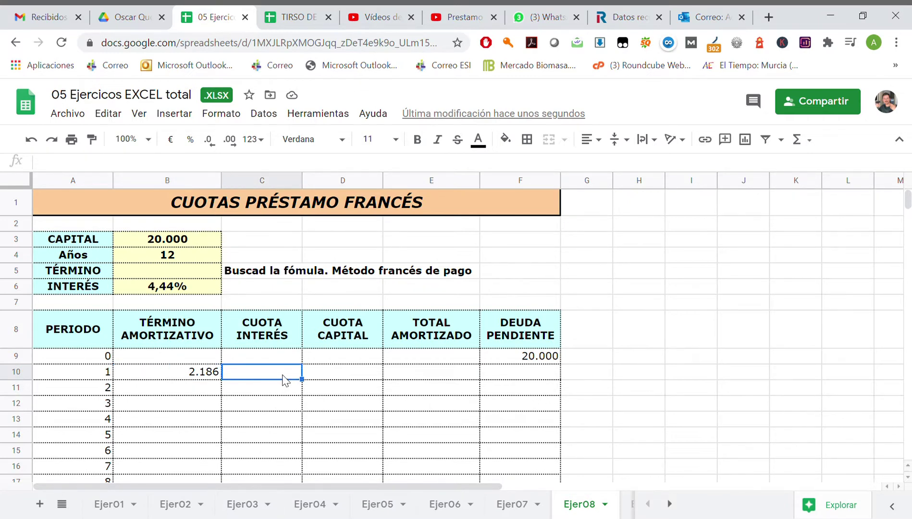
pyautogui.write('=')
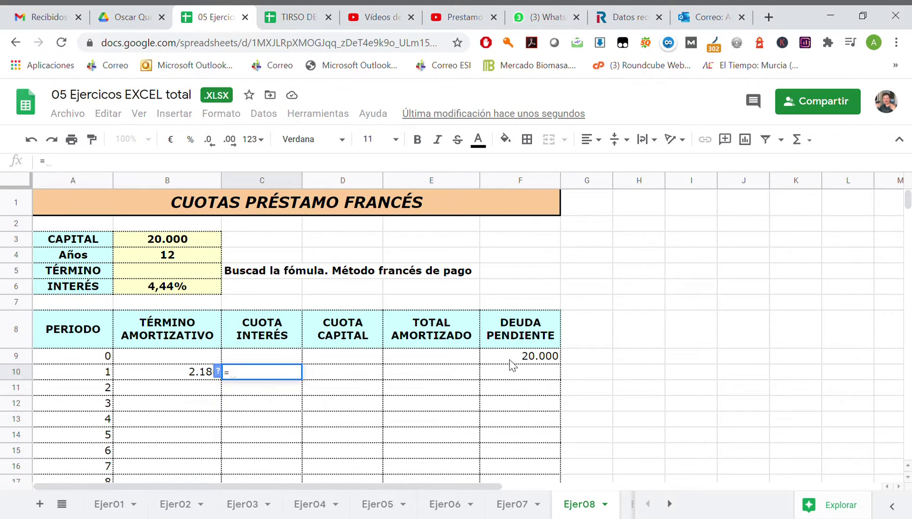
pyautogui.click(512, 357)
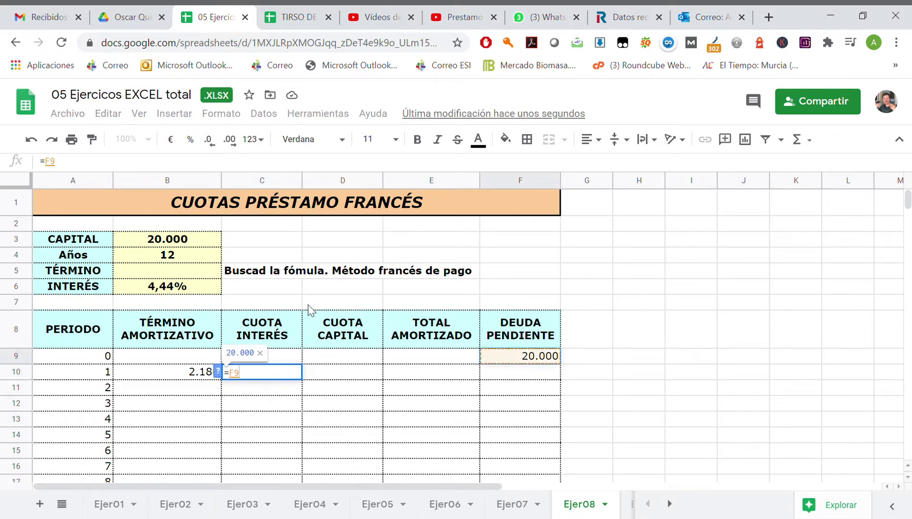
pyautogui.write('*')
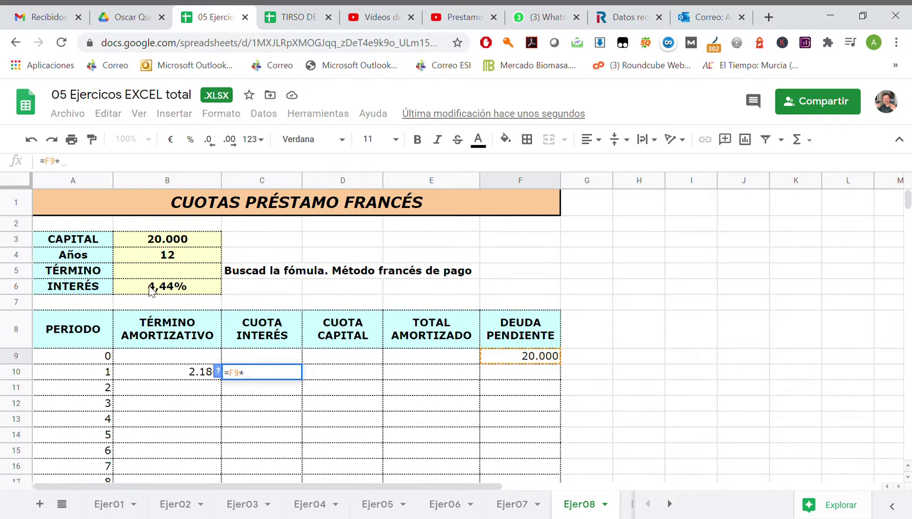
pyautogui.click(150, 288)
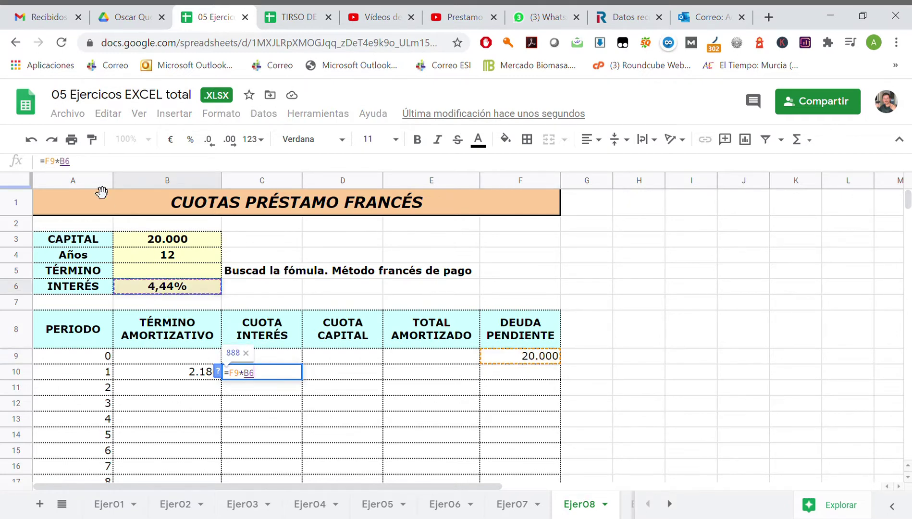
pyautogui.click(70, 164)
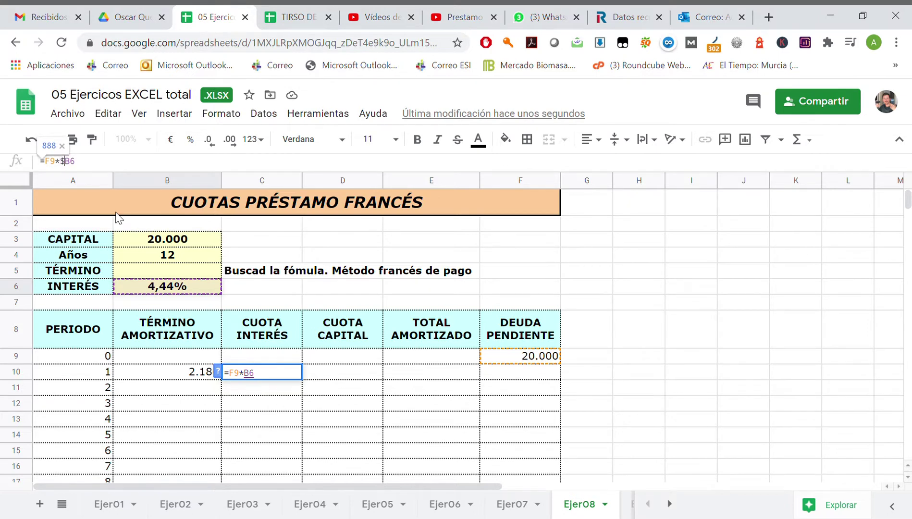
pyautogui.press('F4')
pyautogui.press('Return')
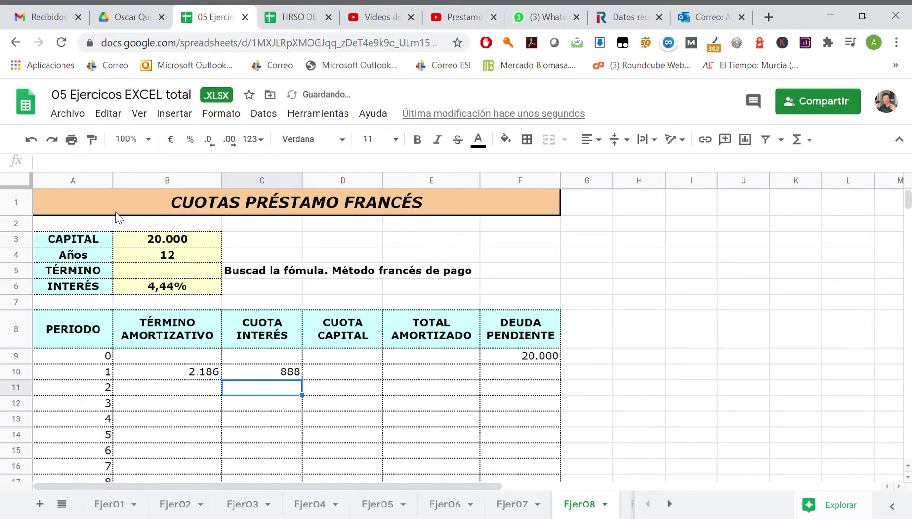
pyautogui.click(354, 370)
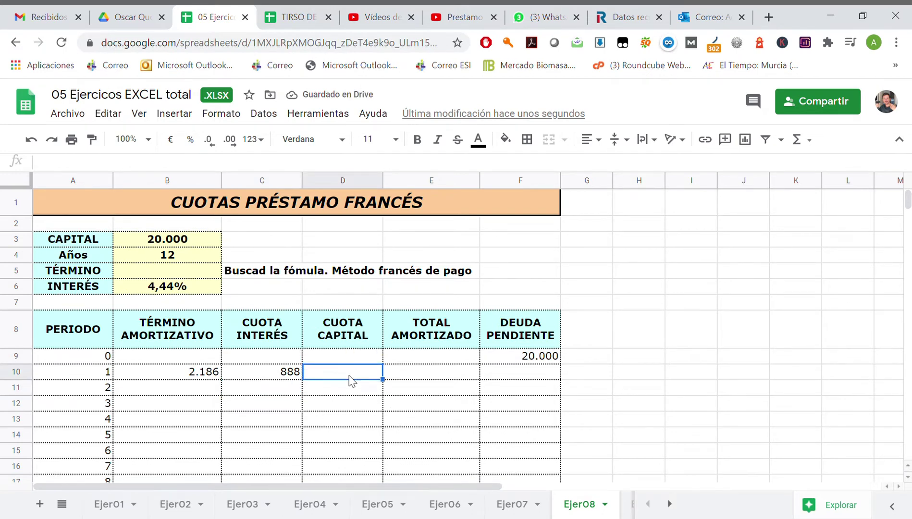
# Step: Enter =B10-C10 in D10 for period-1 capital repaid of 1.298
pyautogui.write('=')
pyautogui.click(188, 378)
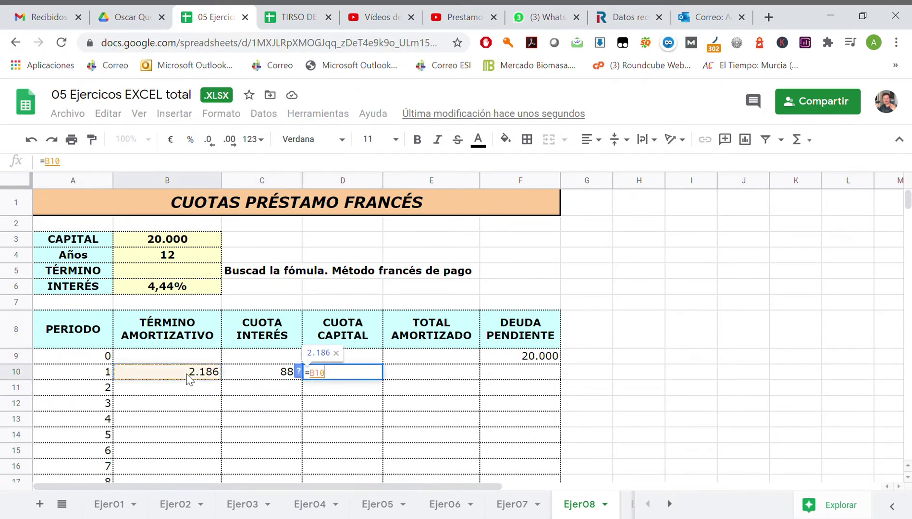
pyautogui.write('-')
pyautogui.click(268, 381)
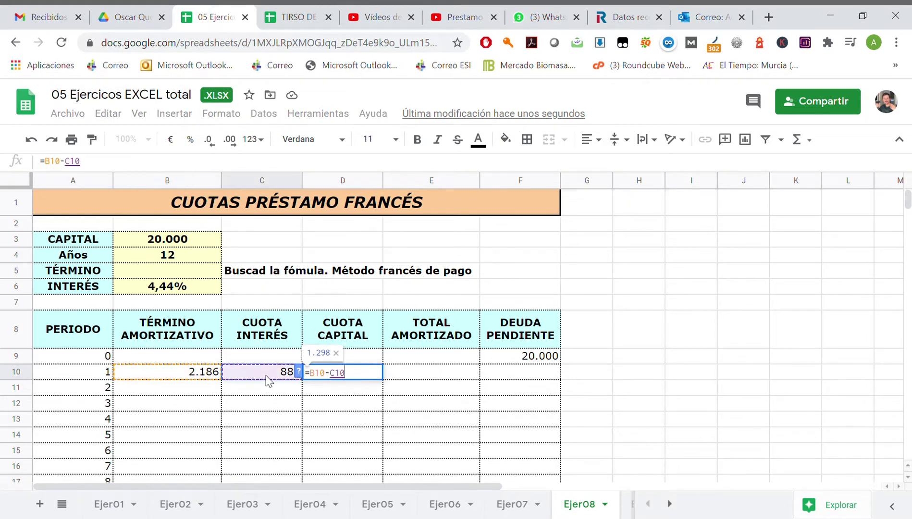
pyautogui.press('Return')
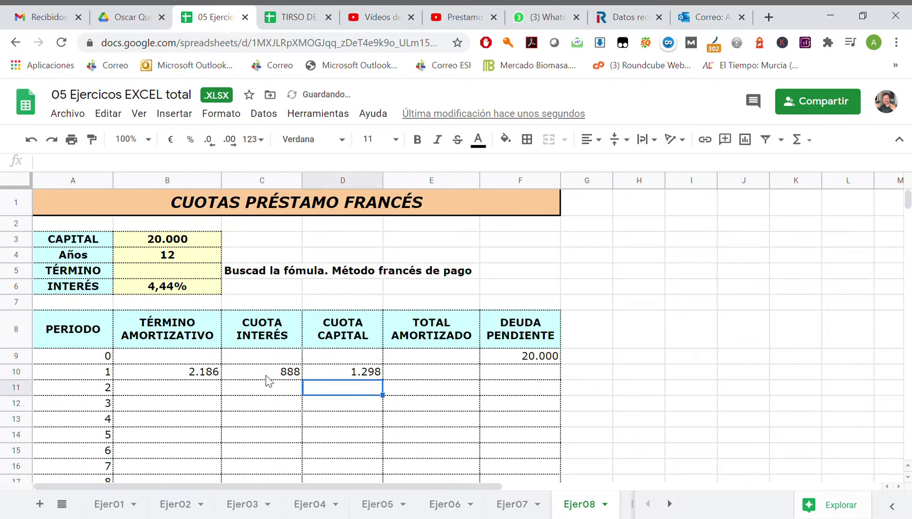
# Step: Set E10's total amortized to =D10, showing 1.298
pyautogui.click(445, 375)
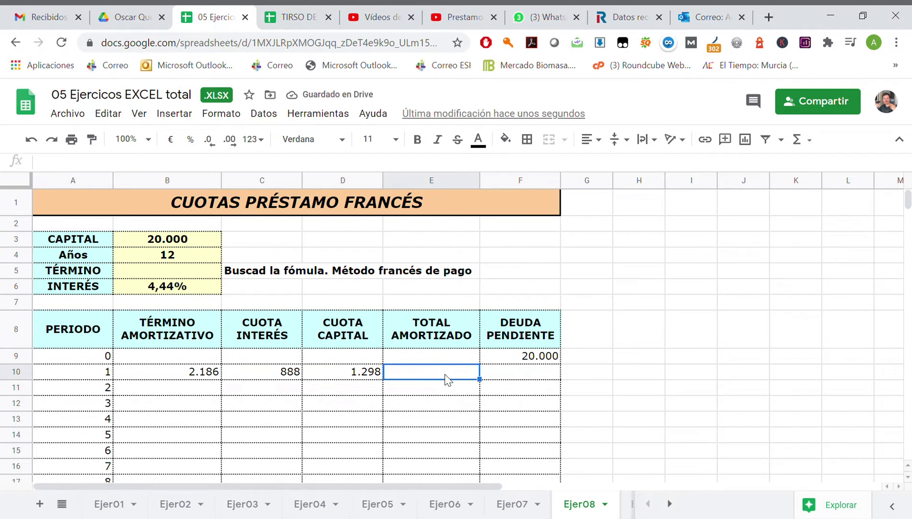
pyautogui.write('=')
pyautogui.click(365, 377)
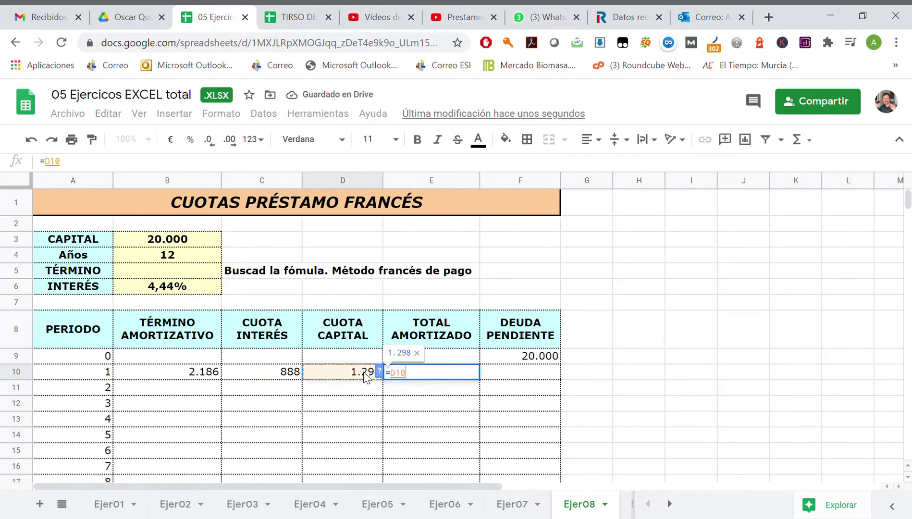
pyautogui.press('Return')
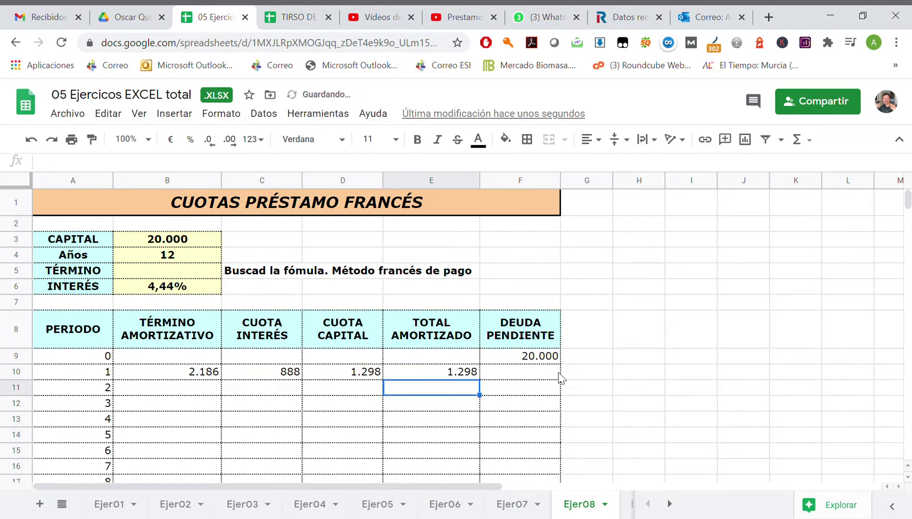
# Step: Enter =F9-D10 in F10 so the remaining debt shows 18.702
pyautogui.click(558, 376)
pyautogui.write('=')
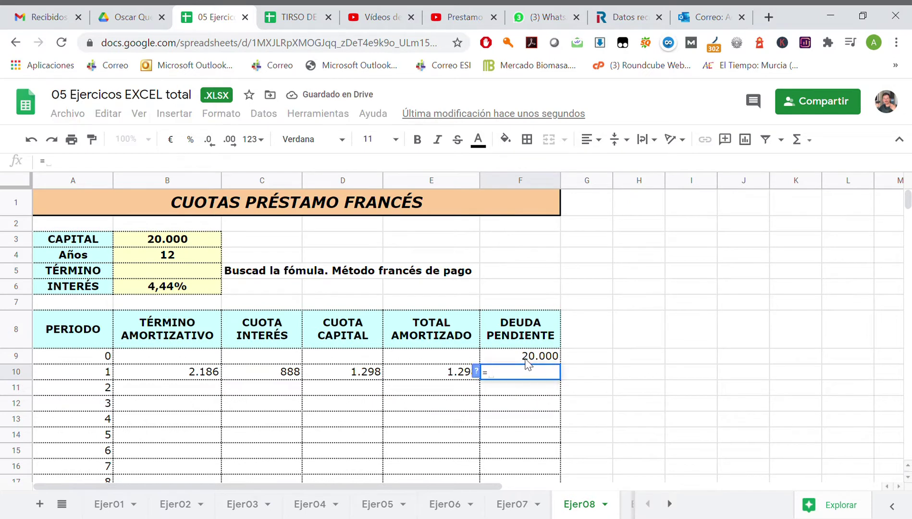
pyautogui.click(525, 358)
pyautogui.write('-')
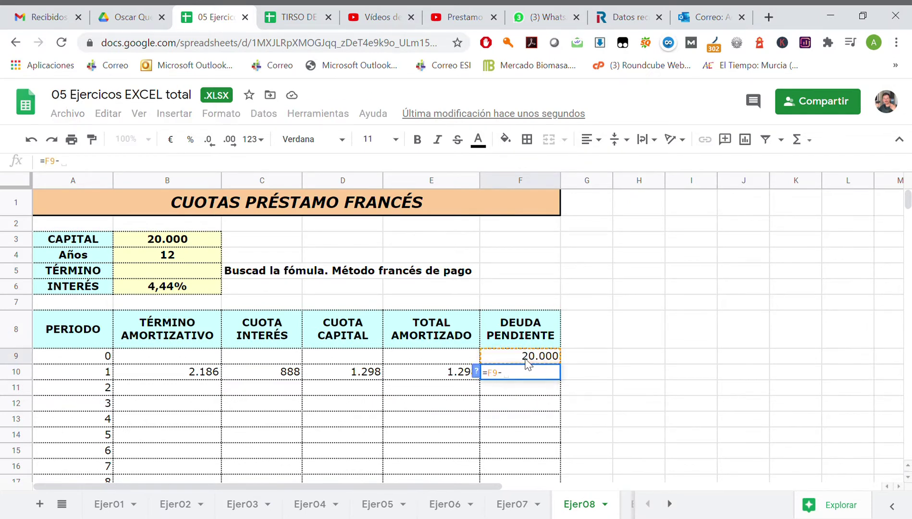
pyautogui.click(327, 375)
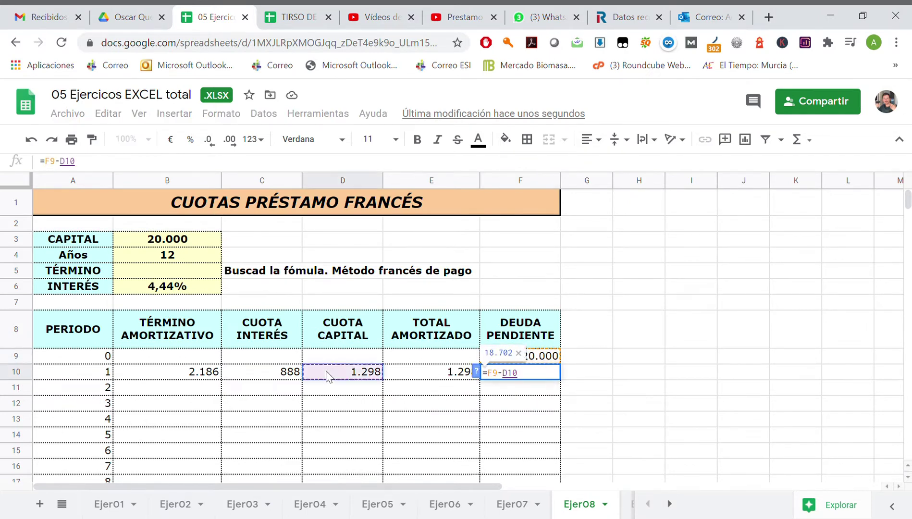
pyautogui.press('Return')
pyautogui.scroll(-2, 196, 378)
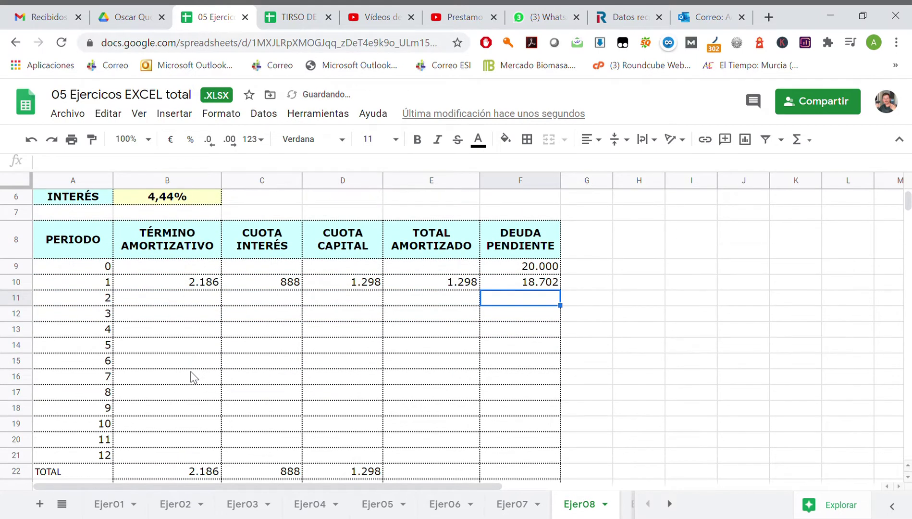
# Step: Check the row-22 SUMA totals for instalment, interest and capital
pyautogui.click(212, 284)
pyautogui.click(184, 473)
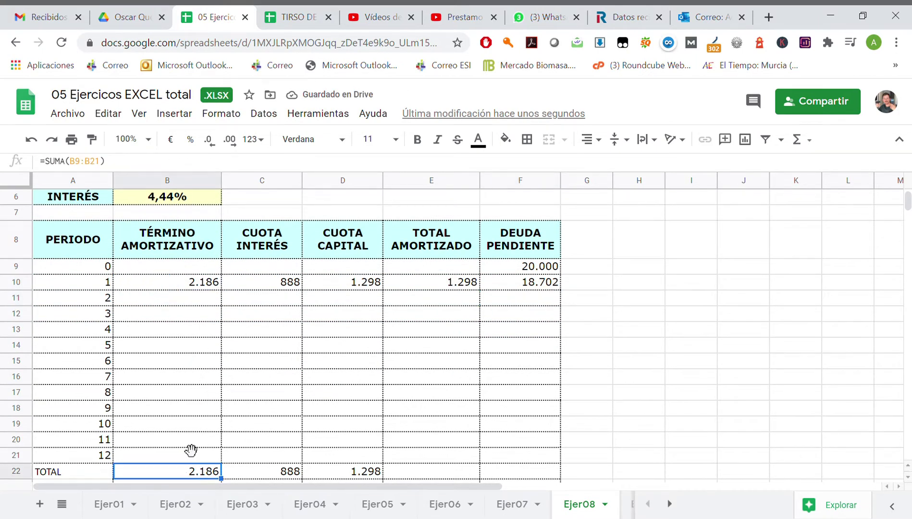
pyautogui.click(257, 472)
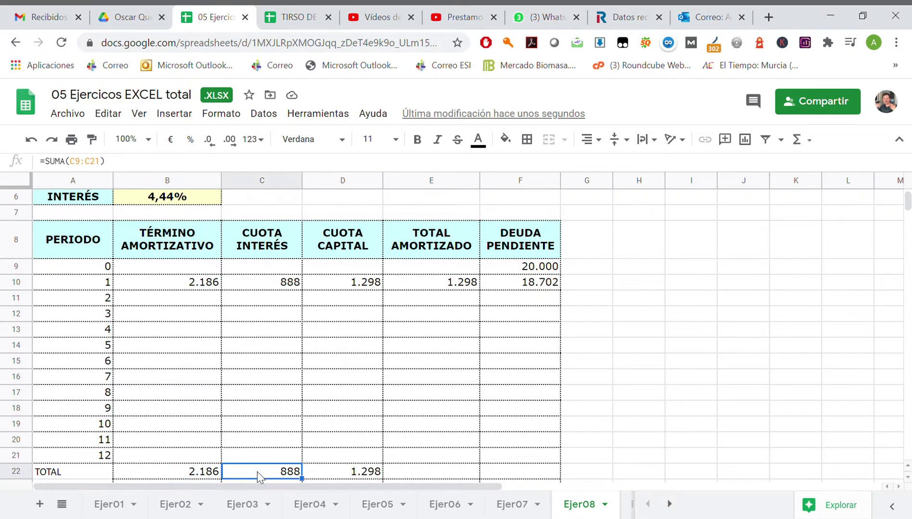
pyautogui.click(341, 471)
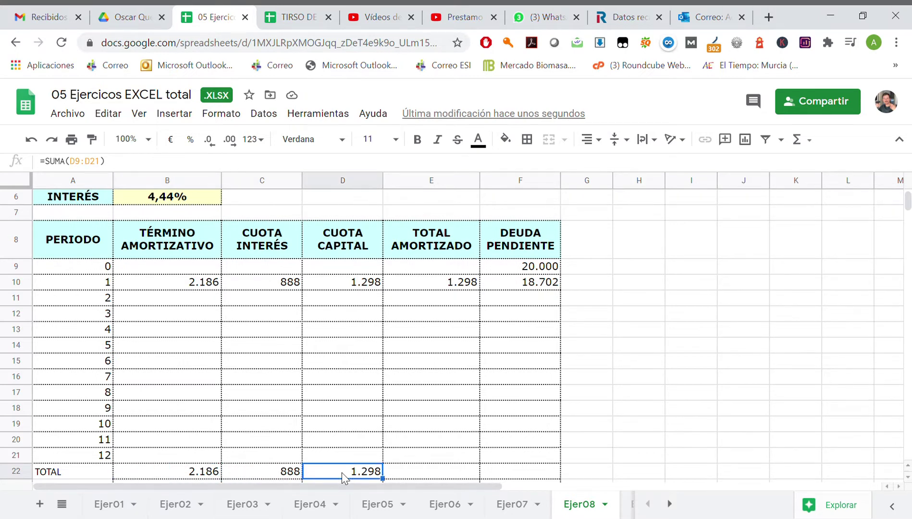
# Step: Fill the 2.186 instalment from B10 down to B21 with Ctrl+D
pyautogui.click(210, 283)
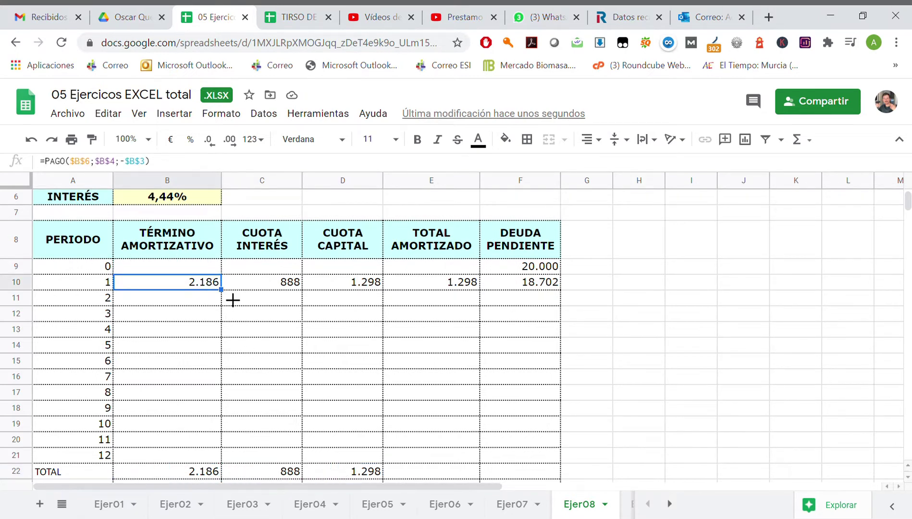
pyautogui.keyDown('shift'); pyautogui.click(213, 456); pyautogui.keyUp('shift')
pyautogui.hotkey('ctrl', 'd')
pyautogui.click(299, 409)
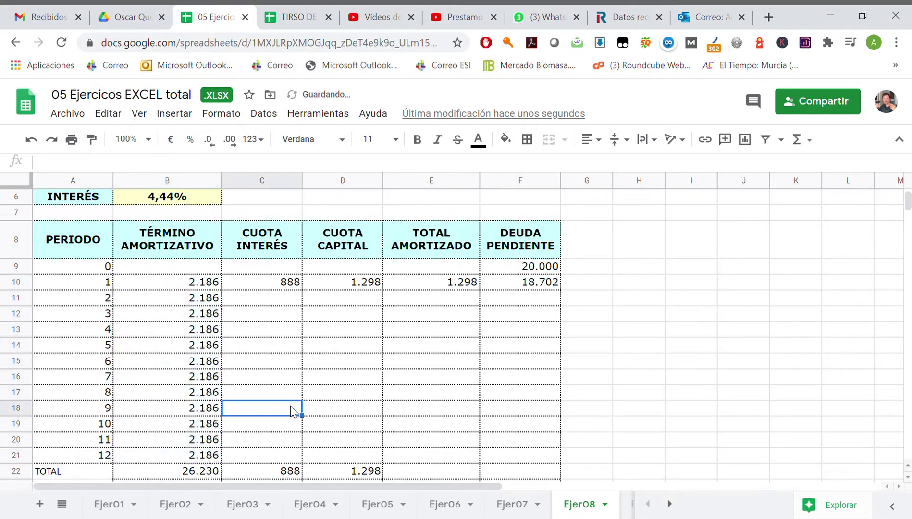
pyautogui.click(193, 288)
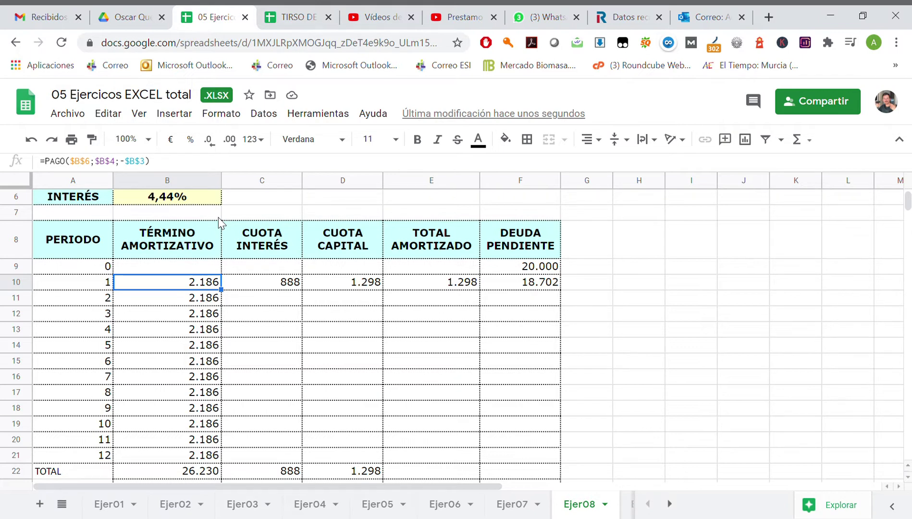
# Step: Go back to Rankia's French amortization article and scroll to the constant-instalment formula C
pyautogui.click(611, 8)
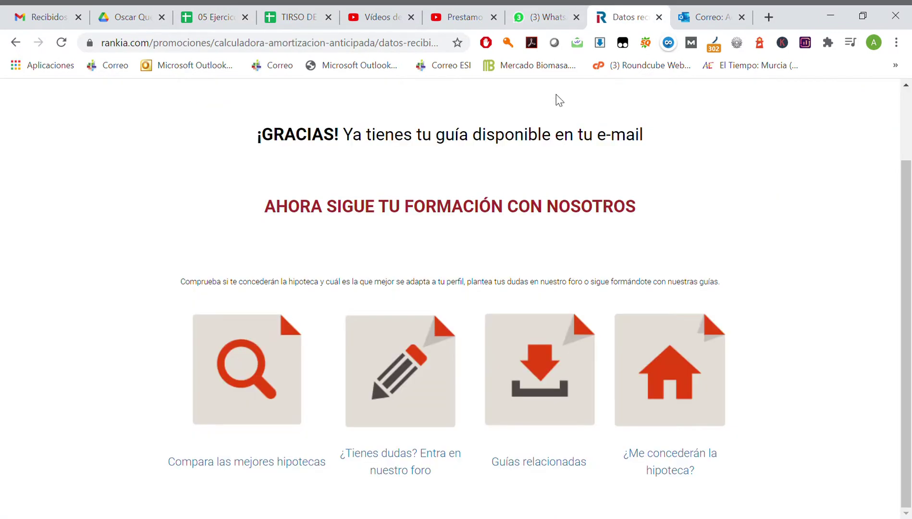
pyautogui.click(14, 46)
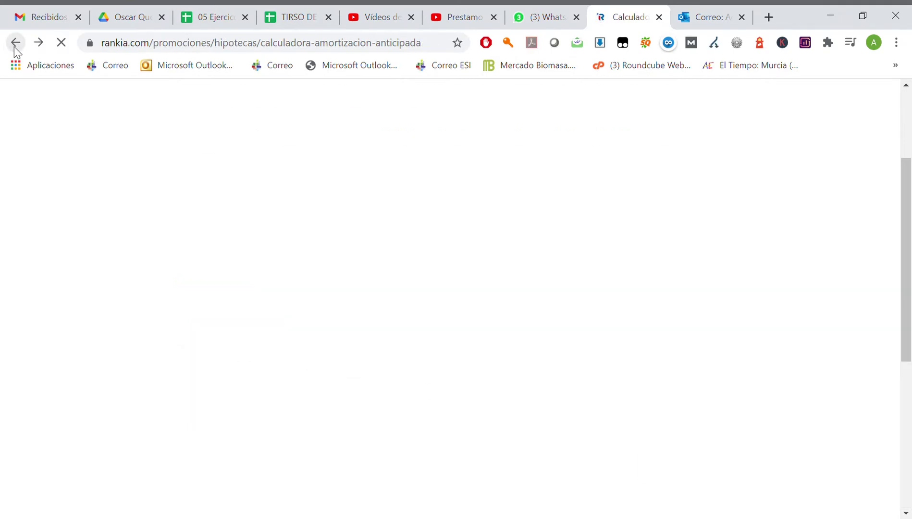
pyautogui.click(14, 46)
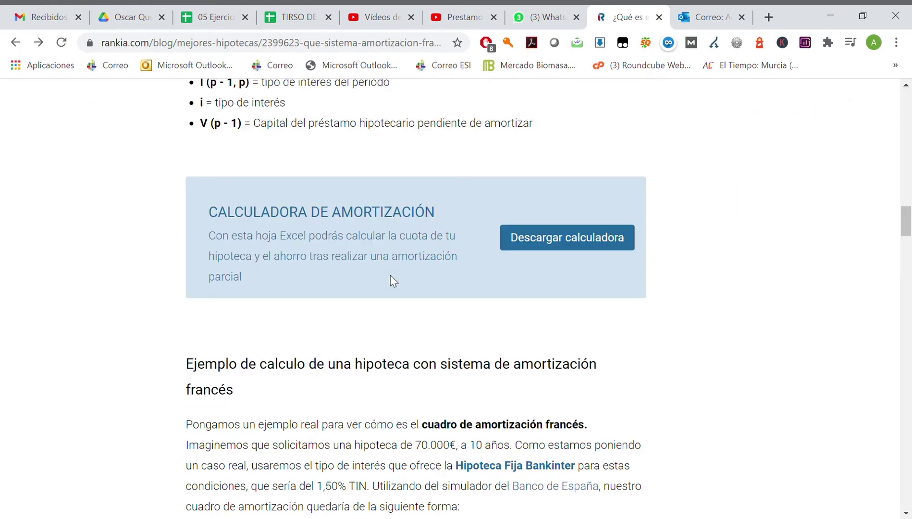
pyautogui.scroll(-2, 390, 281)
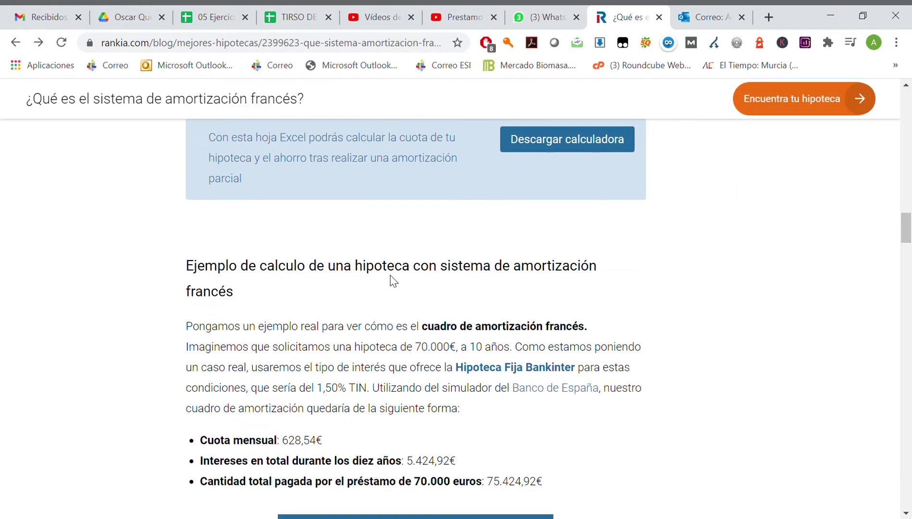
pyautogui.scroll(1, 392, 280)
pyautogui.scroll(2, 392, 281)
pyautogui.scroll(1, 392, 281)
pyautogui.scroll(1, 392, 281)
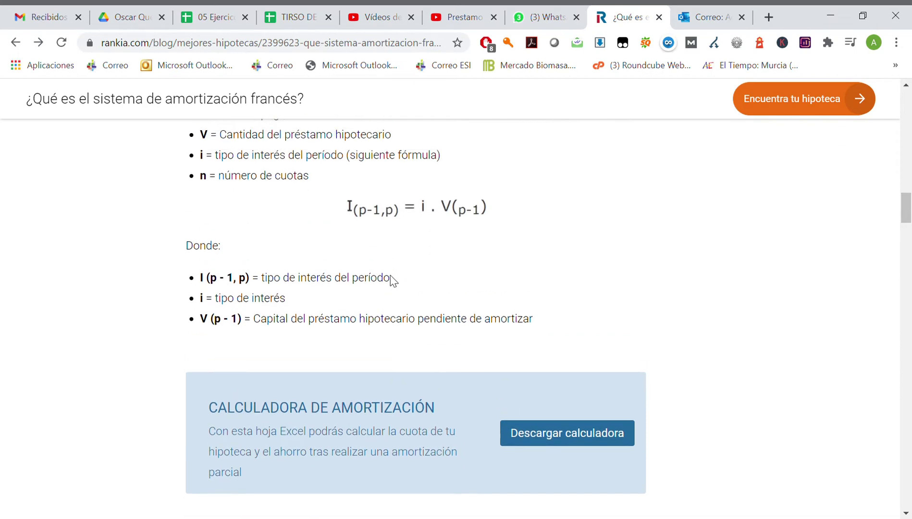
pyautogui.scroll(1, 392, 281)
pyautogui.scroll(1, 392, 281)
pyautogui.scroll(4, 392, 280)
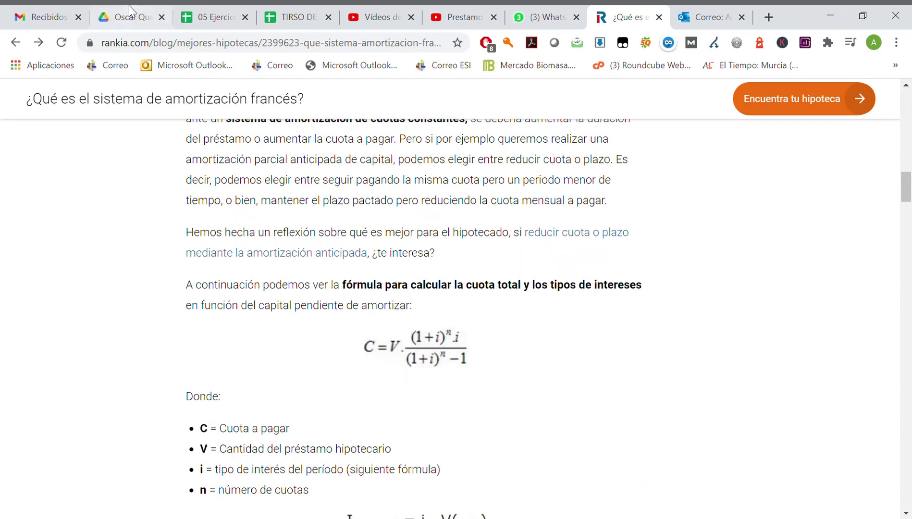
# Step: Return to the sheet and copy the C10 interest formula down to C21
pyautogui.click(193, 22)
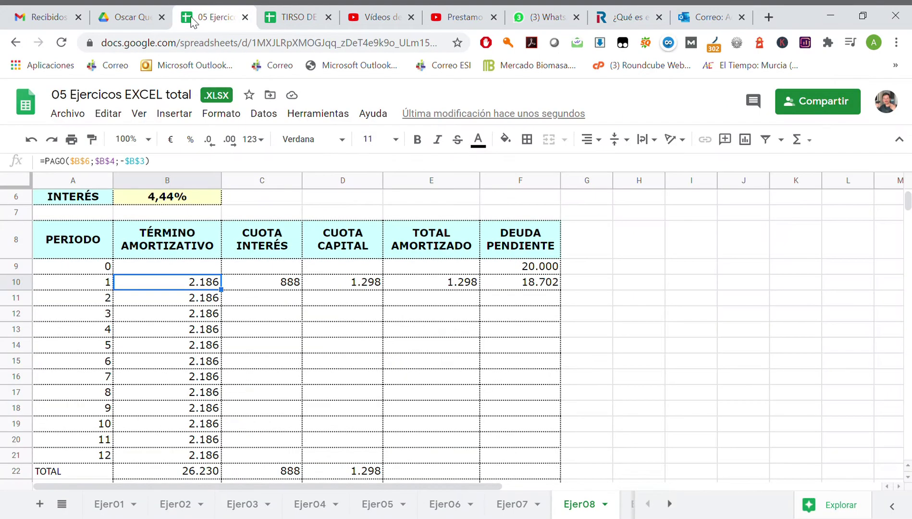
pyautogui.click(162, 17)
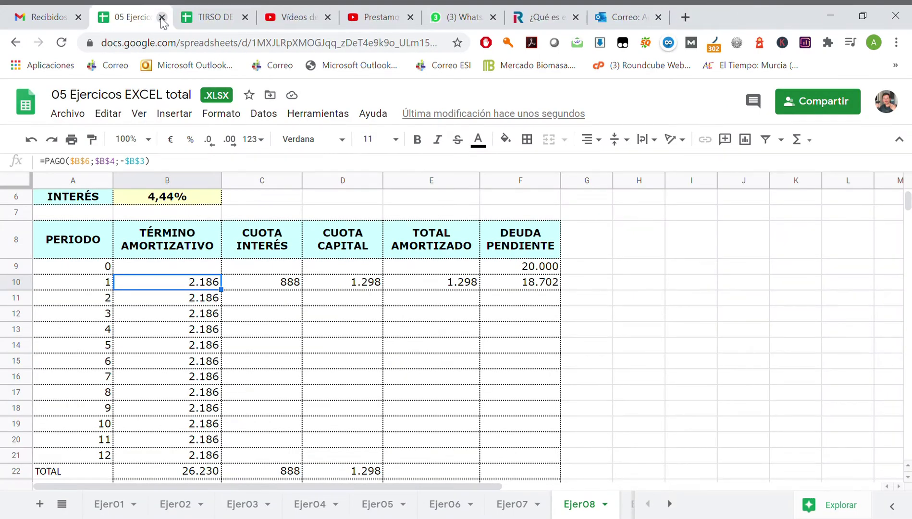
pyautogui.click(269, 299)
pyautogui.click(291, 273)
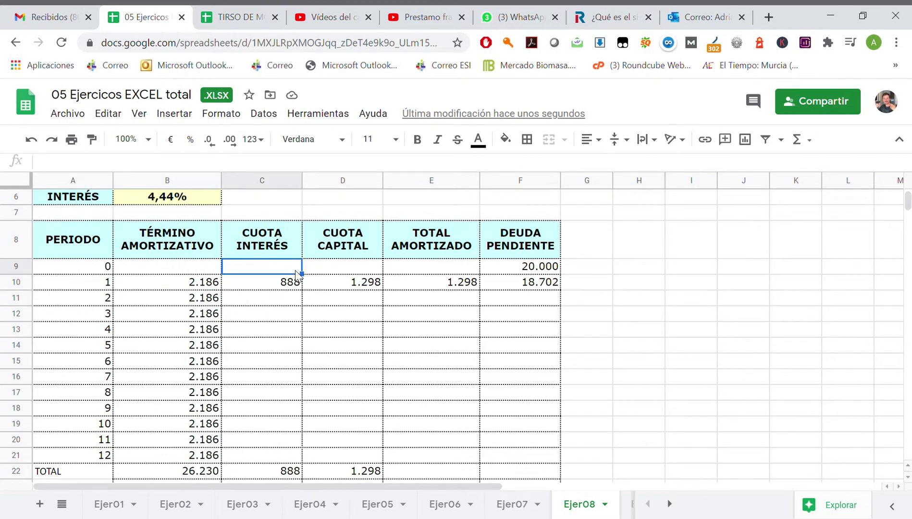
pyautogui.click(296, 284)
pyautogui.moveTo(301, 289)
pyautogui.mouseDown()
pyautogui.moveTo(296, 470)
pyautogui.moveTo(296, 455)
pyautogui.mouseUp()
# Step: Copy the D10 capital formula down to D21, giving period 2 capital 1.355
pyautogui.click(365, 284)
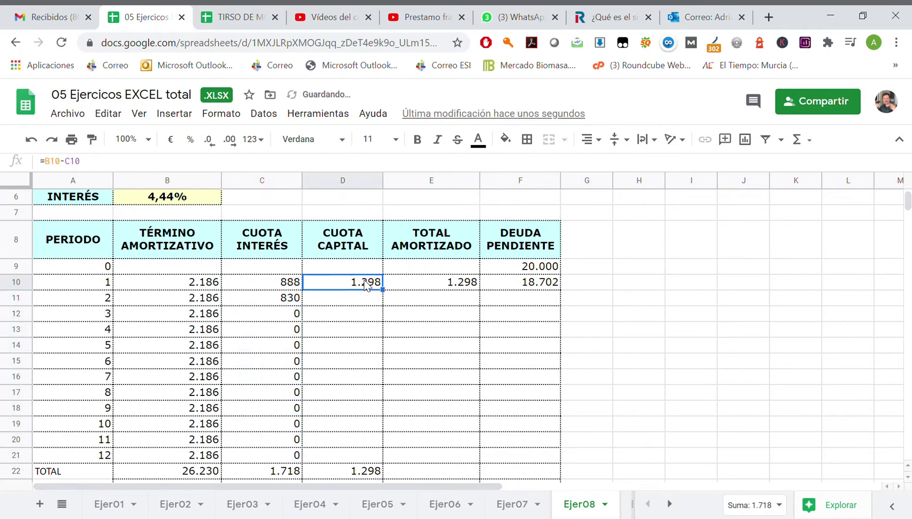
pyautogui.moveTo(382, 289); pyautogui.dragTo(373, 456)
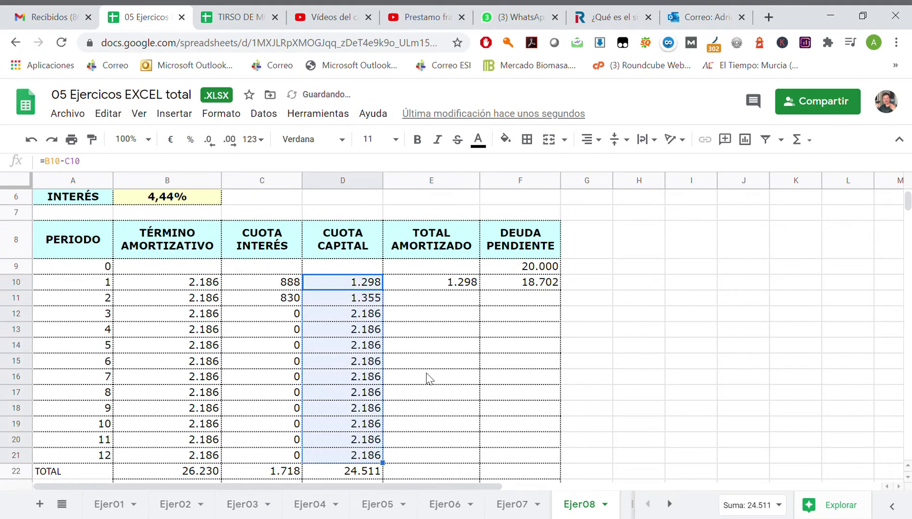
pyautogui.click(473, 306)
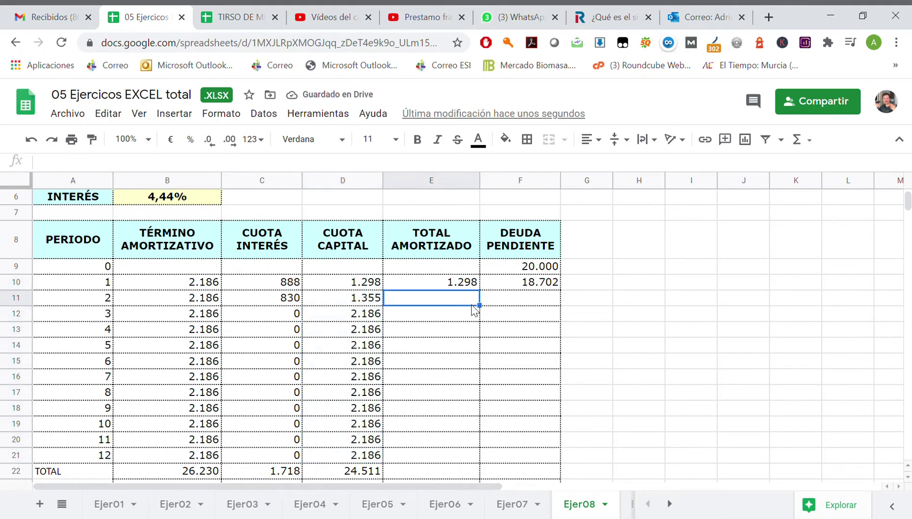
# Step: Enter =E10+D11 in E11 and fill it down to E21, totalling 24.511 by period 12
pyautogui.write('=')
pyautogui.click(467, 288)
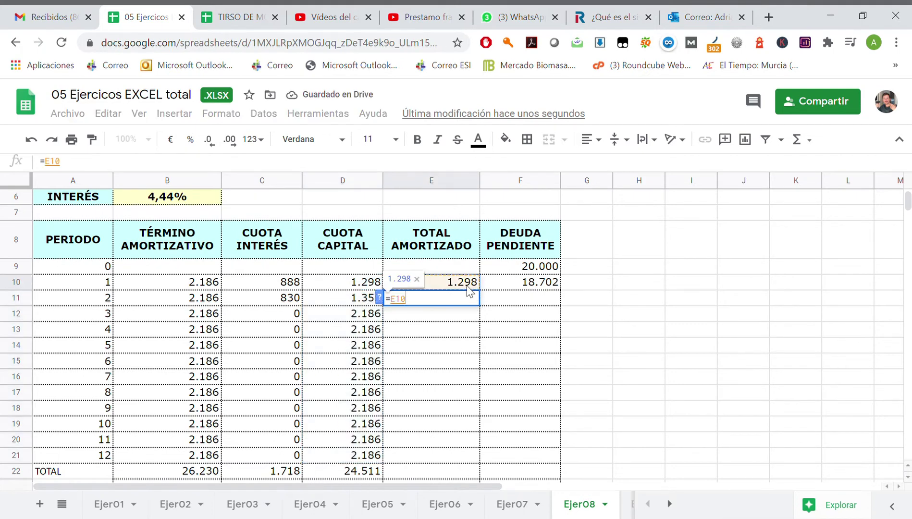
pyautogui.write('+')
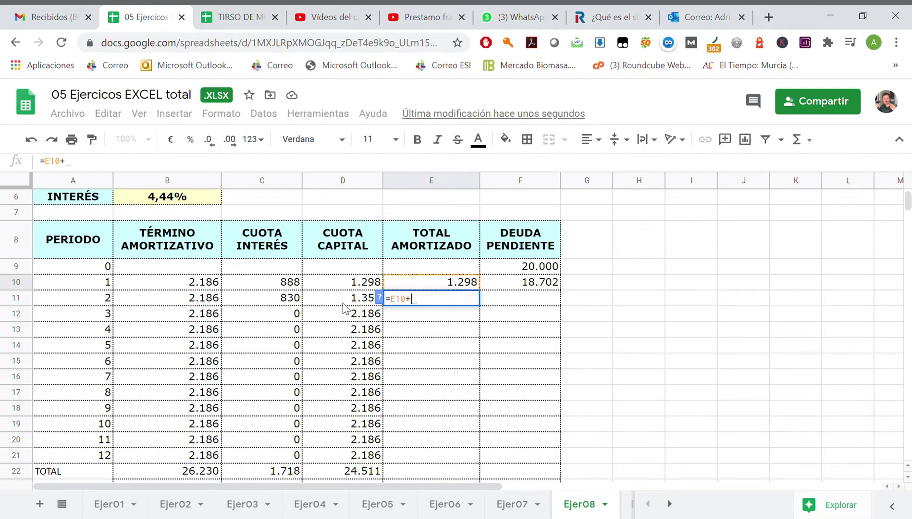
pyautogui.click(345, 300)
pyautogui.press('Return')
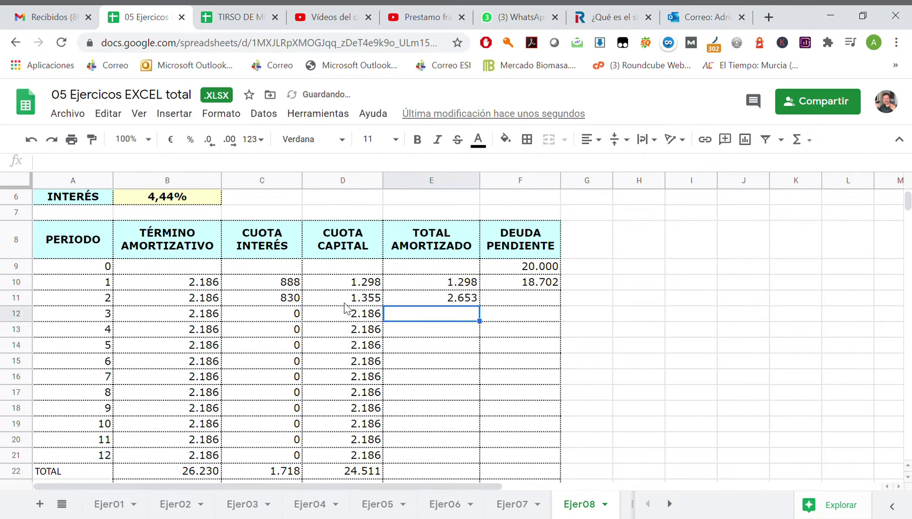
pyautogui.click(432, 301)
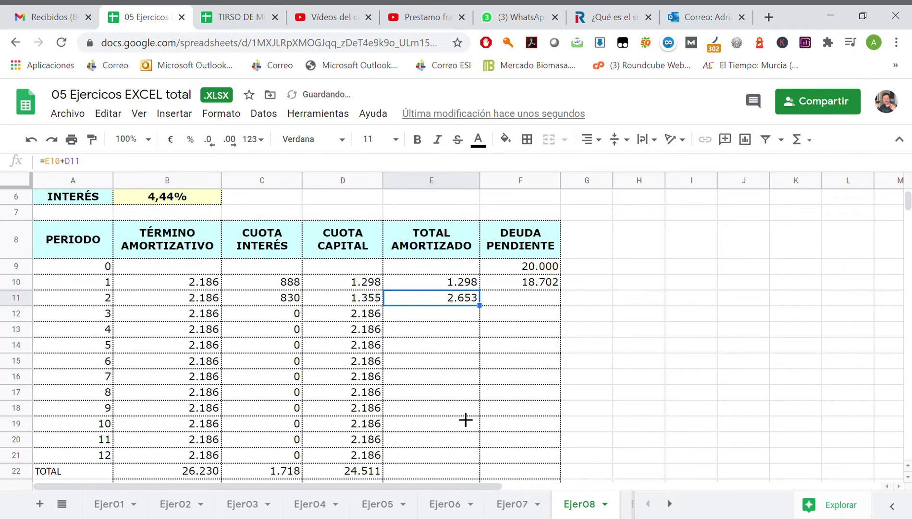
pyautogui.moveTo(479, 305); pyautogui.dragTo(444, 462)
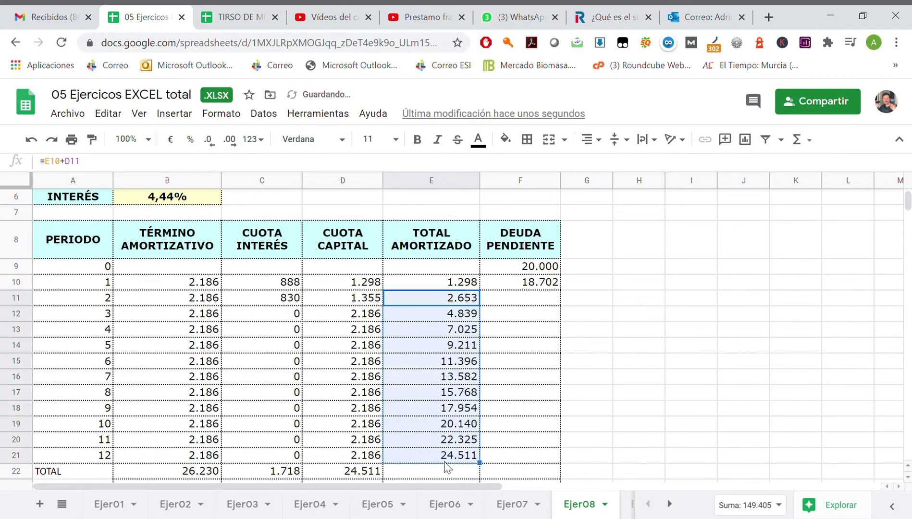
pyautogui.click(539, 299)
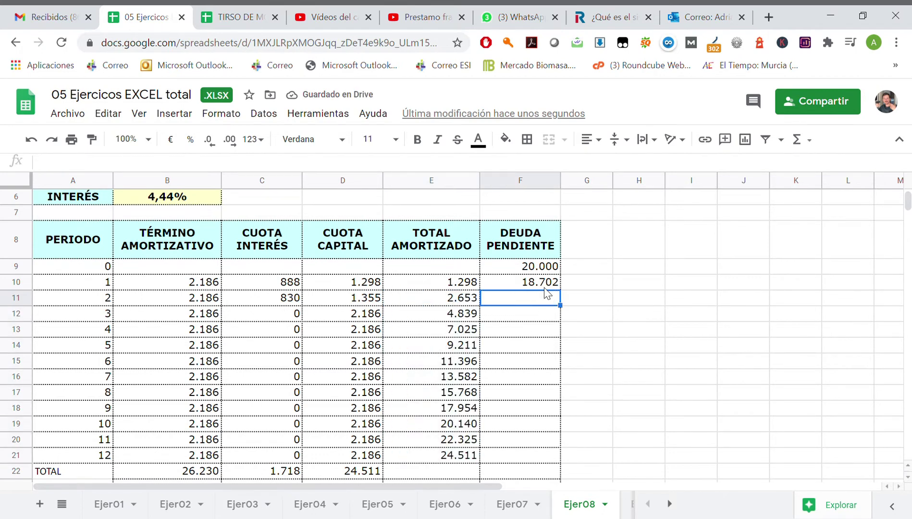
# Step: Copy the F10 outstanding-debt formula down to F21 so the debt reaches 0
pyautogui.click(544, 289)
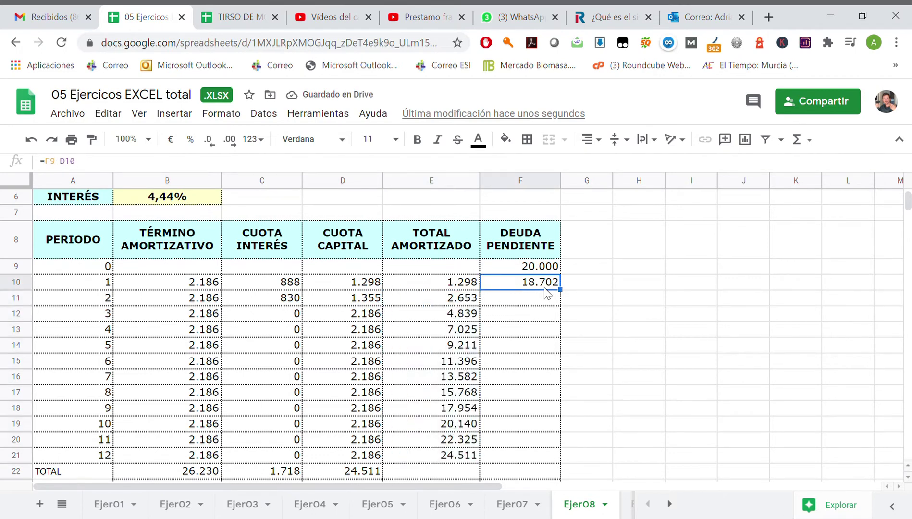
pyautogui.click(126, 172)
pyautogui.press('Escape')
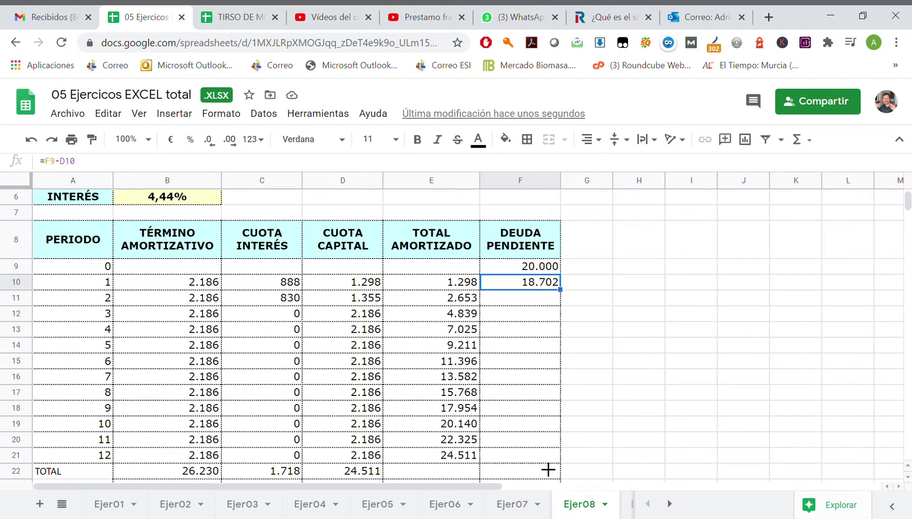
pyautogui.moveTo(546, 470); pyautogui.dragTo(541, 462)
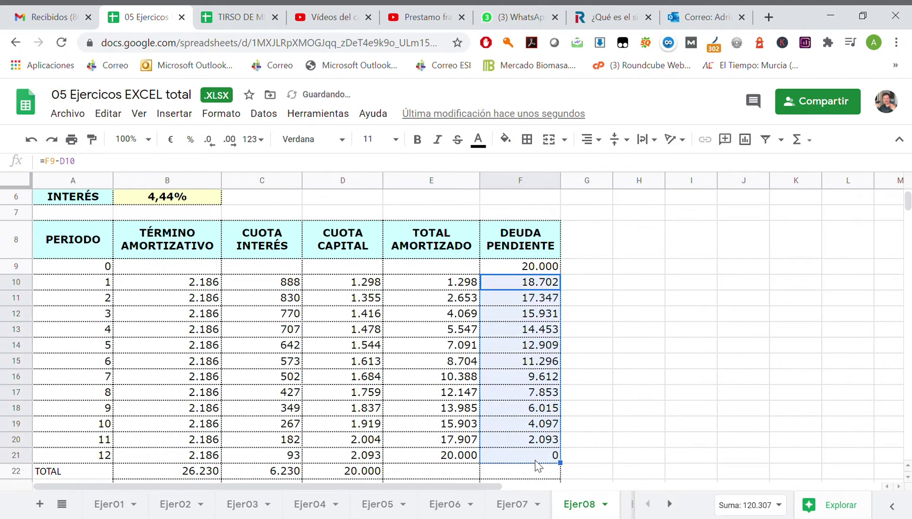
pyautogui.scroll(-1, 293, 374)
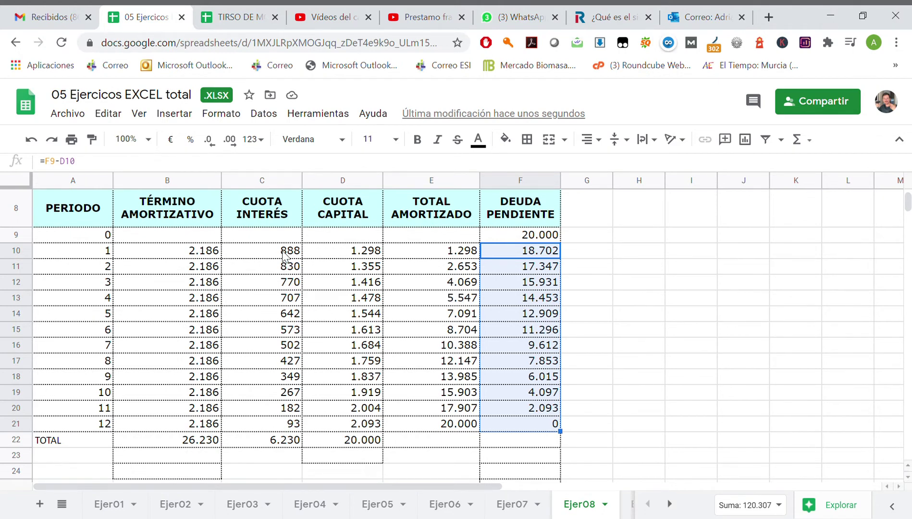
# Step: Check the CUOTA INTERÉS and CUOTA CAPITAL formulas in columns C and D through period 12
pyautogui.click(284, 252)
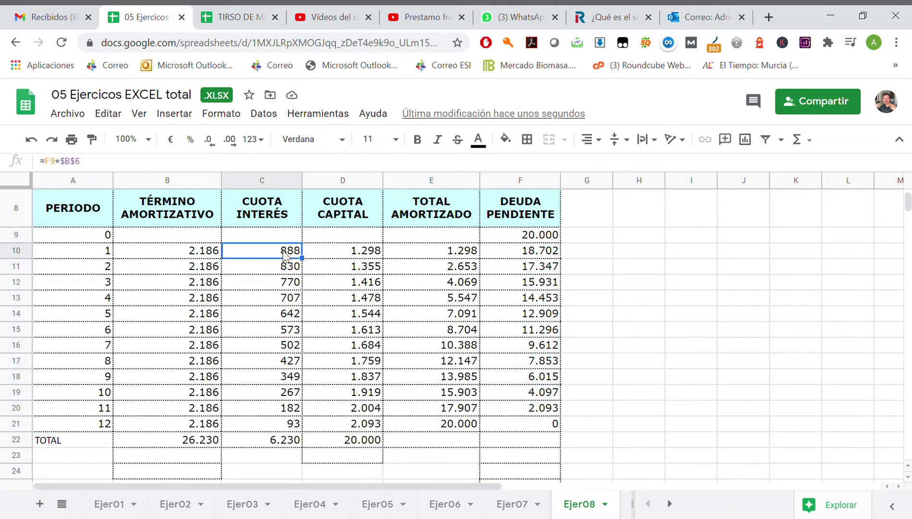
pyautogui.click(272, 425)
pyautogui.click(379, 241)
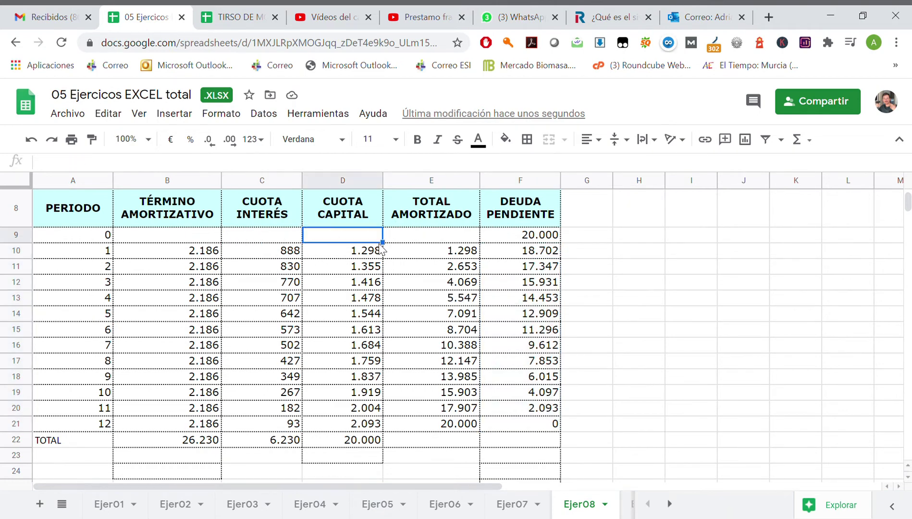
pyautogui.click(381, 249)
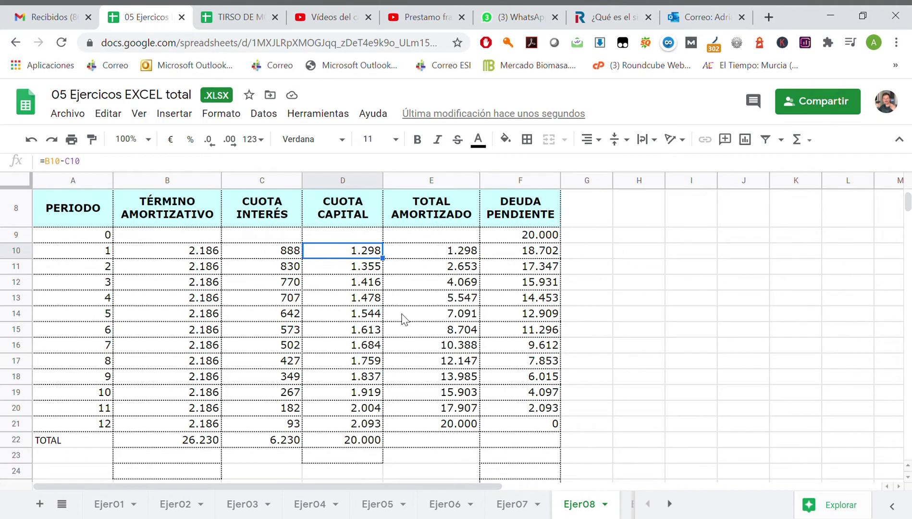
pyautogui.click(356, 424)
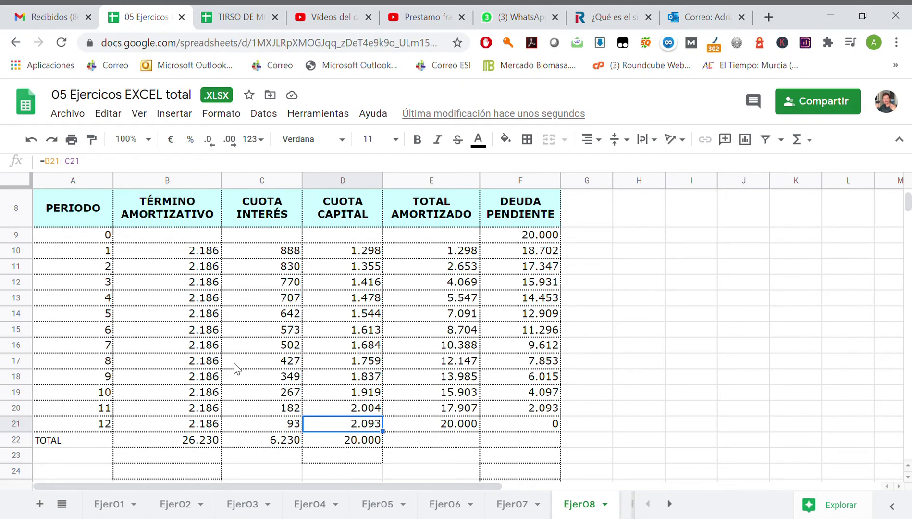
# Step: Start the chart data selection at the PERIODO header in A8
pyautogui.scroll(2, 235, 368)
pyautogui.scroll(1, 236, 368)
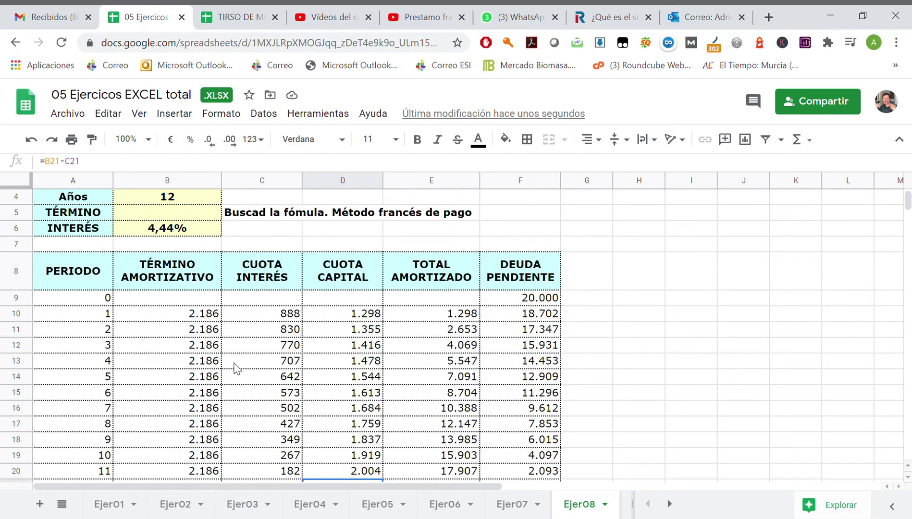
pyautogui.scroll(1, 235, 369)
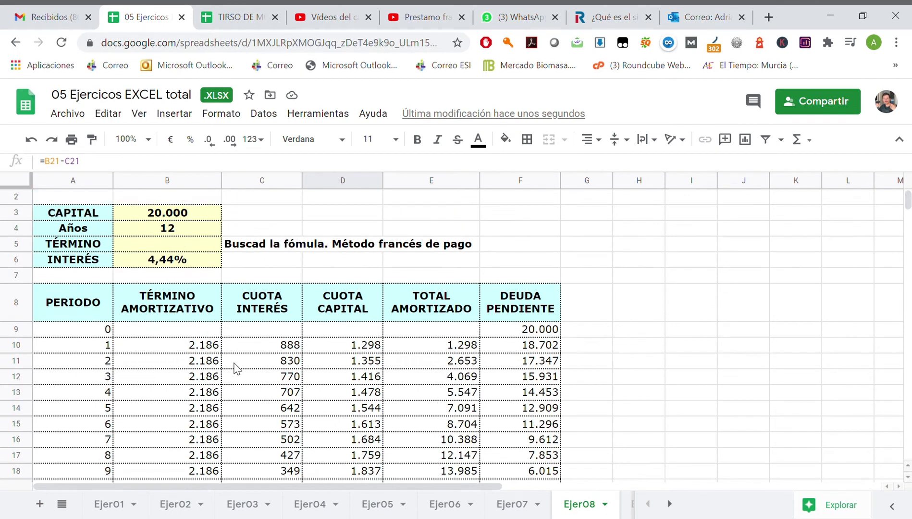
pyautogui.scroll(-1, 317, 397)
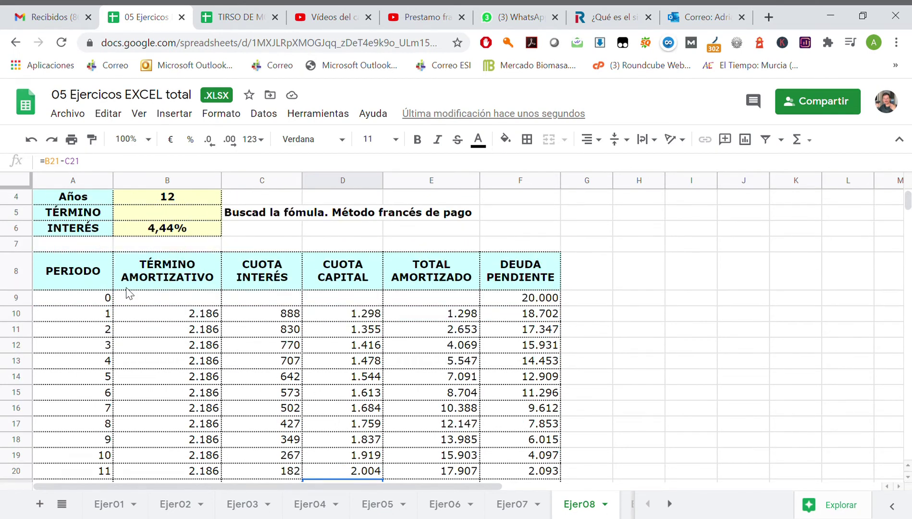
pyautogui.click(73, 283)
pyautogui.scroll(-1, 162, 337)
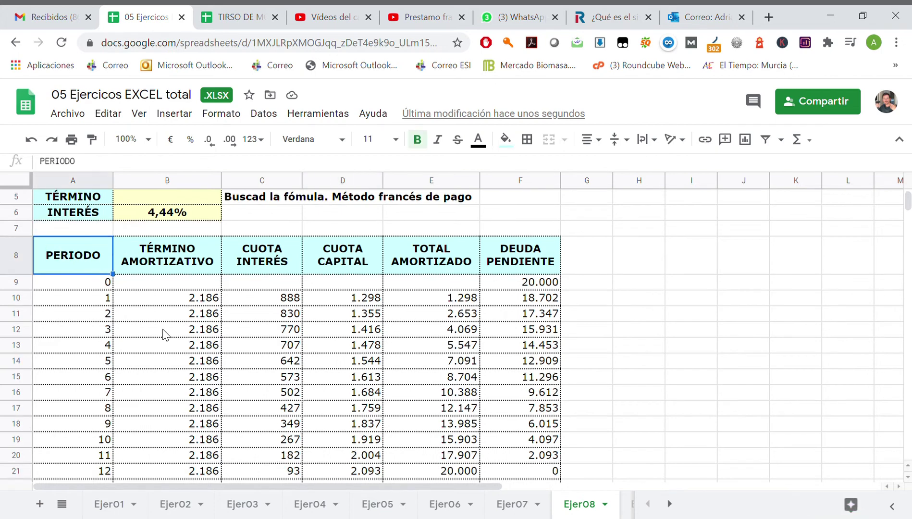
pyautogui.scroll(-3, 163, 336)
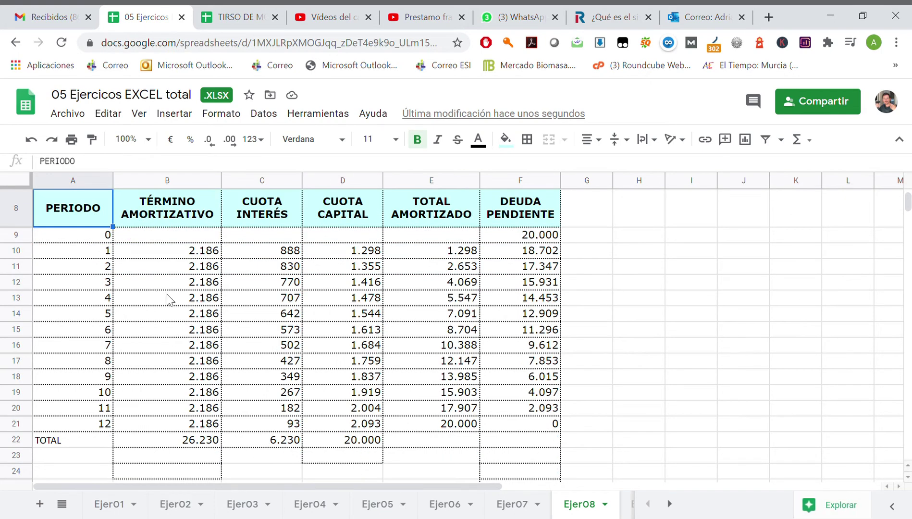
# Step: Extend the selection to A8:D21 and insert a line chart via the Insertar menu
pyautogui.keyDown('shift'); pyautogui.click(364, 427); pyautogui.keyUp('shift')
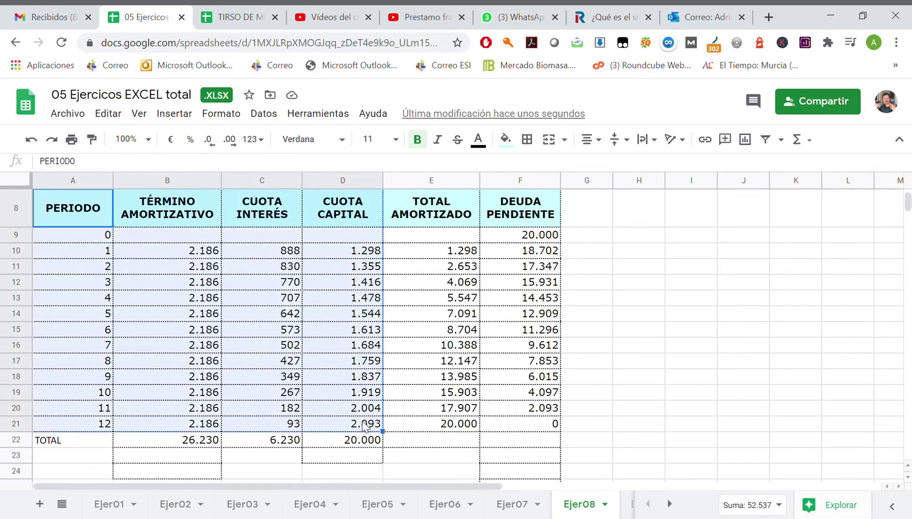
pyautogui.click(170, 118)
pyautogui.moveTo(197, 336)
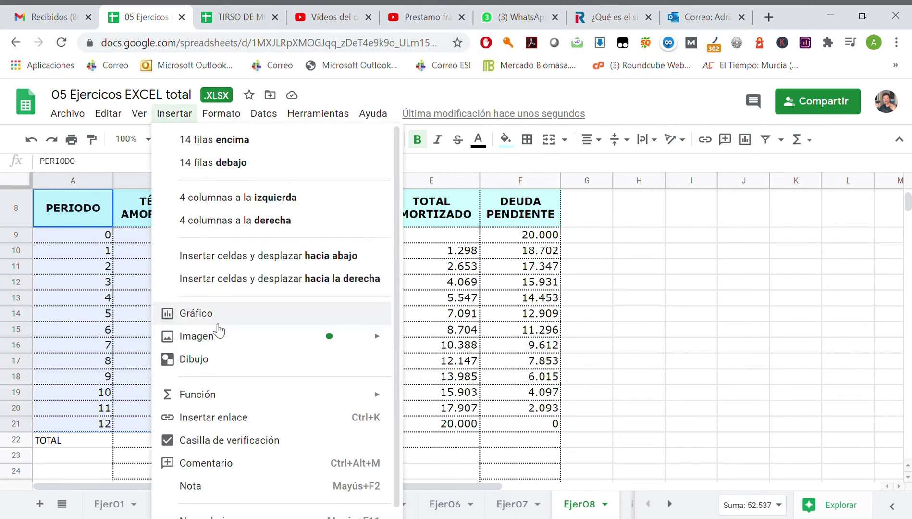
pyautogui.press('Escape')
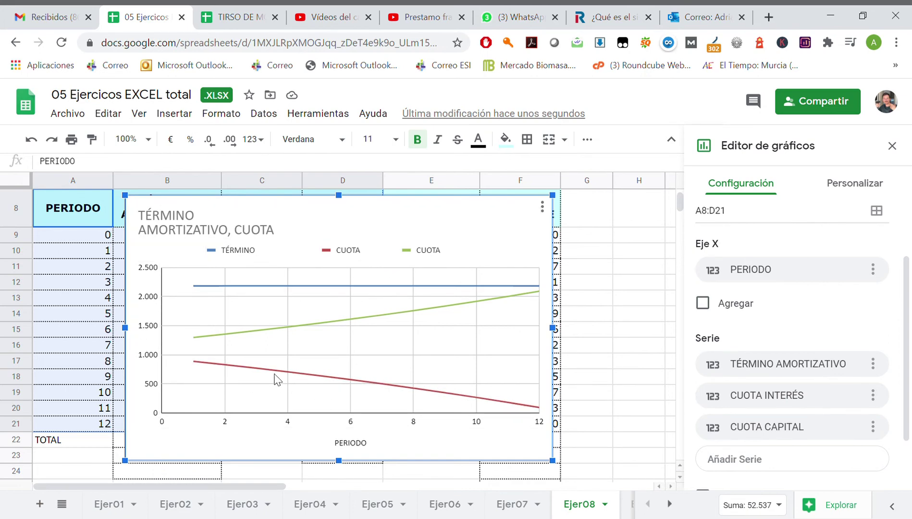
# Step: Rename the red and green legend entries to INTERÉS and CAPITAL DEVUELTO
pyautogui.click(351, 251)
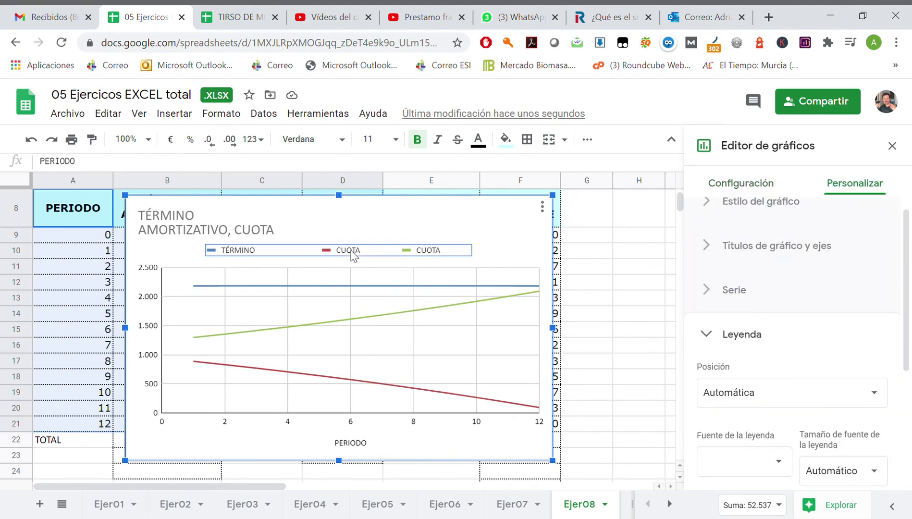
pyautogui.doubleClick(353, 256)
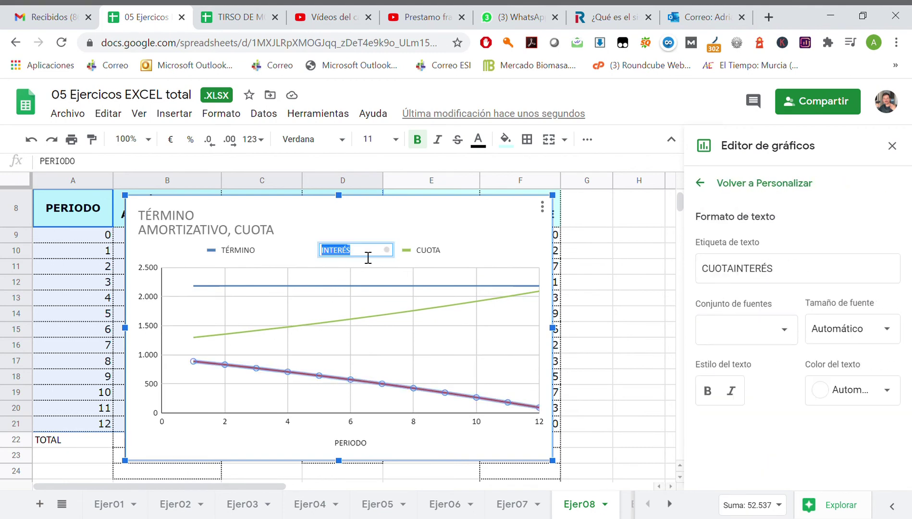
pyautogui.press('BackSpace')
pyautogui.click(433, 253)
pyautogui.click(697, 282)
pyautogui.write('CAPITAL')
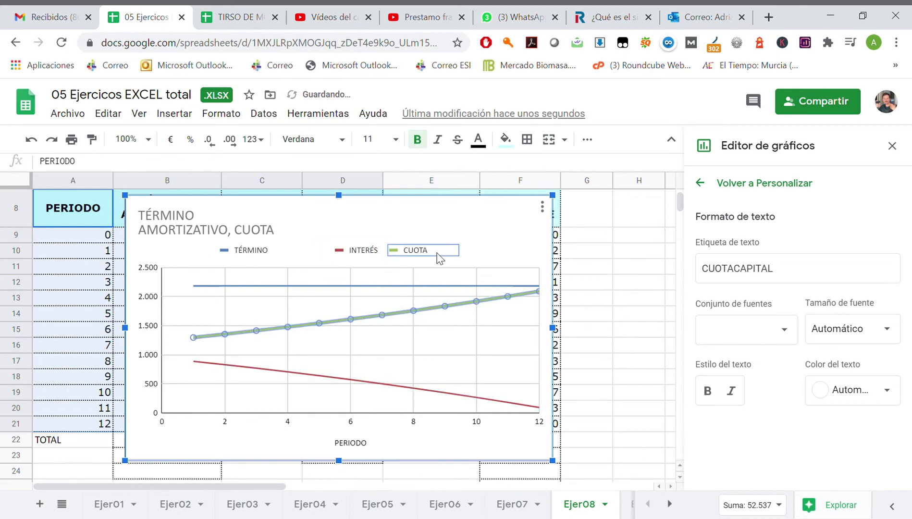
pyautogui.doubleClick(440, 253)
pyautogui.write('CAPITAL')
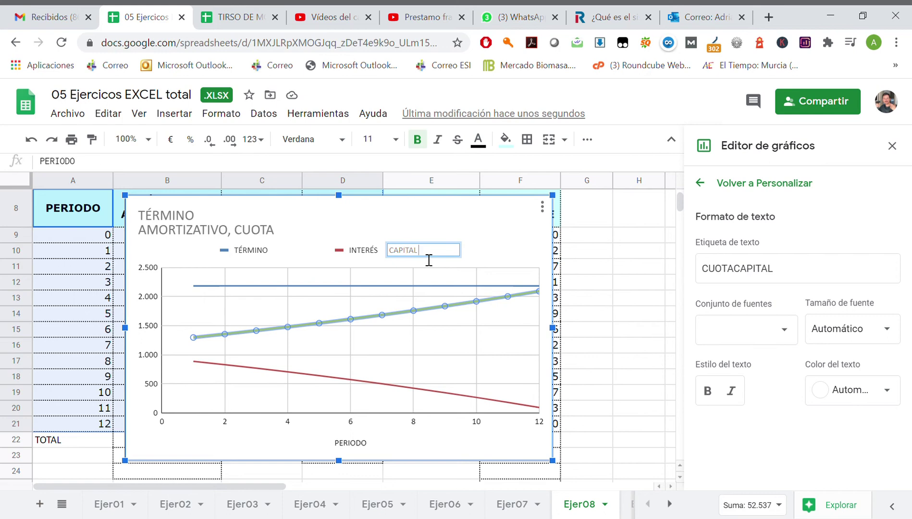
pyautogui.press('BackSpace')
pyautogui.press('BackSpace')
pyautogui.write('LT')
pyautogui.click(585, 260)
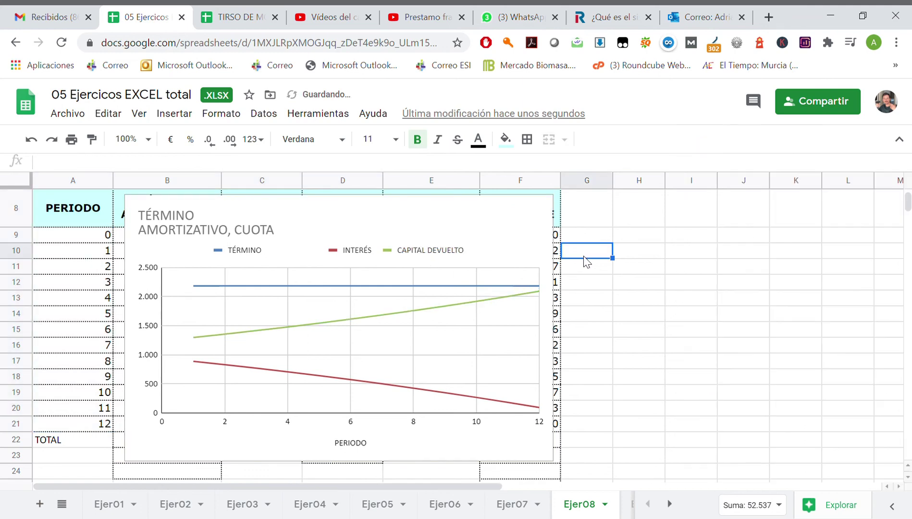
# Step: Rename the blue instalment legend entry to CUOTA
pyautogui.click(252, 249)
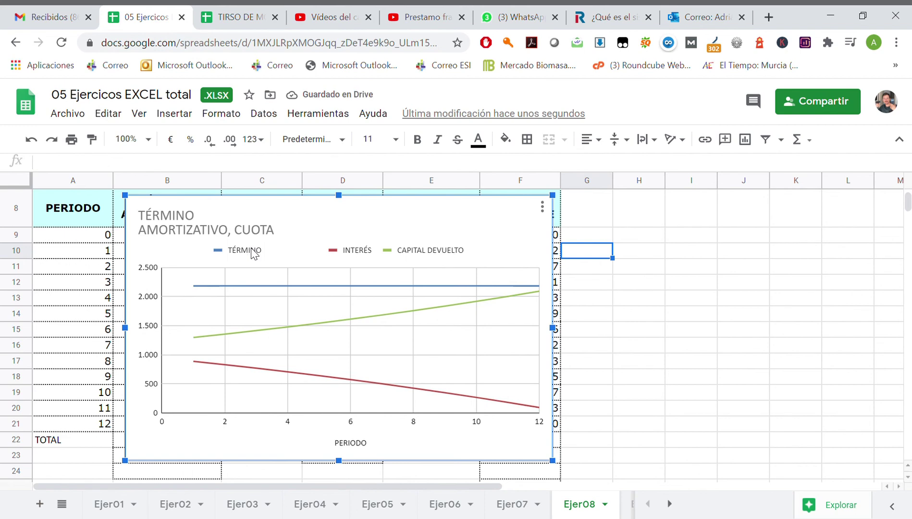
pyautogui.doubleClick(254, 254)
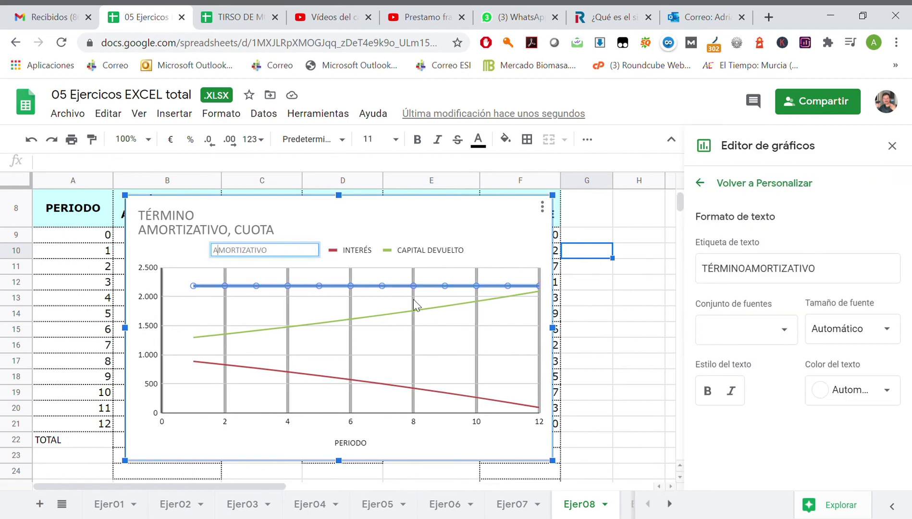
pyautogui.press('Delete')
pyautogui.press('Delete')
pyautogui.press('Delete')
pyautogui.press('Delete')
pyautogui.press('Delete')
pyautogui.press('Delete')
pyautogui.press('BackSpace')
pyautogui.press('BackSpace')
pyautogui.press('BackSpace')
pyautogui.write('CUOTA')
pyautogui.press('Return')
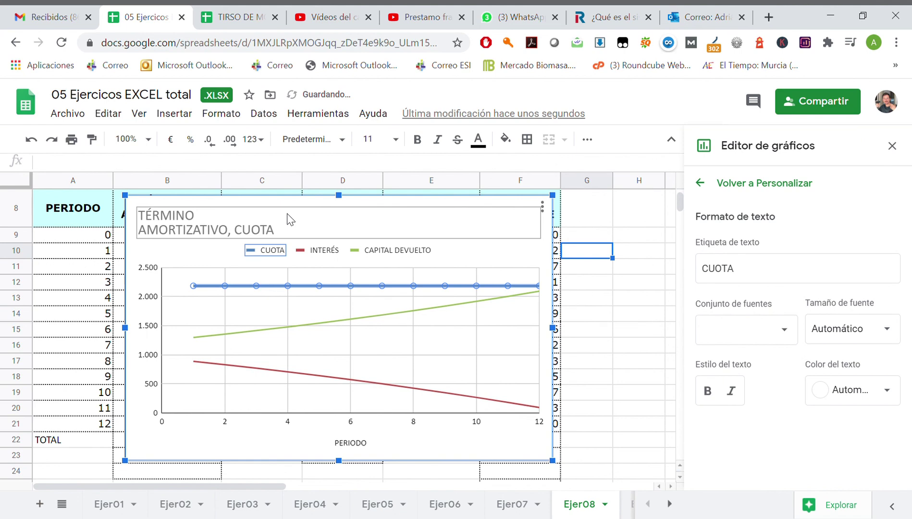
pyautogui.click(288, 219)
pyautogui.click(670, 311)
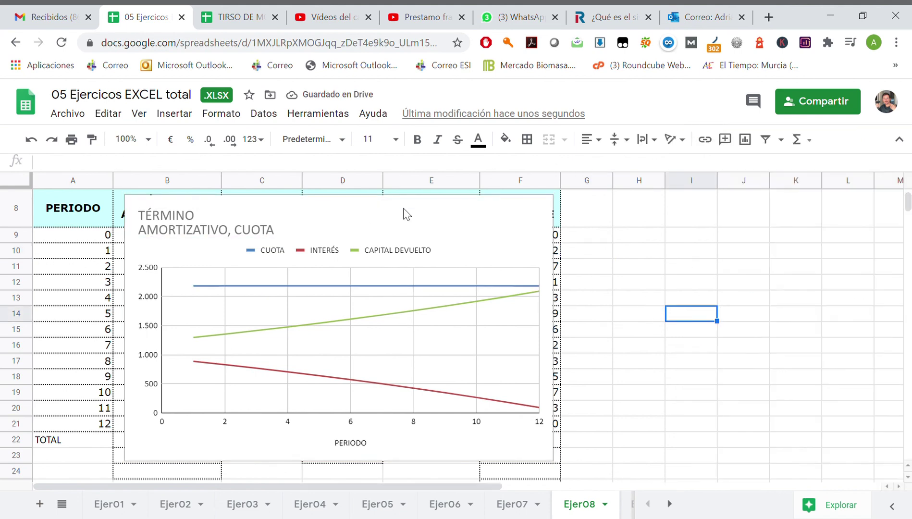
# Step: Drag the chart rightwards over columns G–M beside the amortization table
pyautogui.click(447, 228)
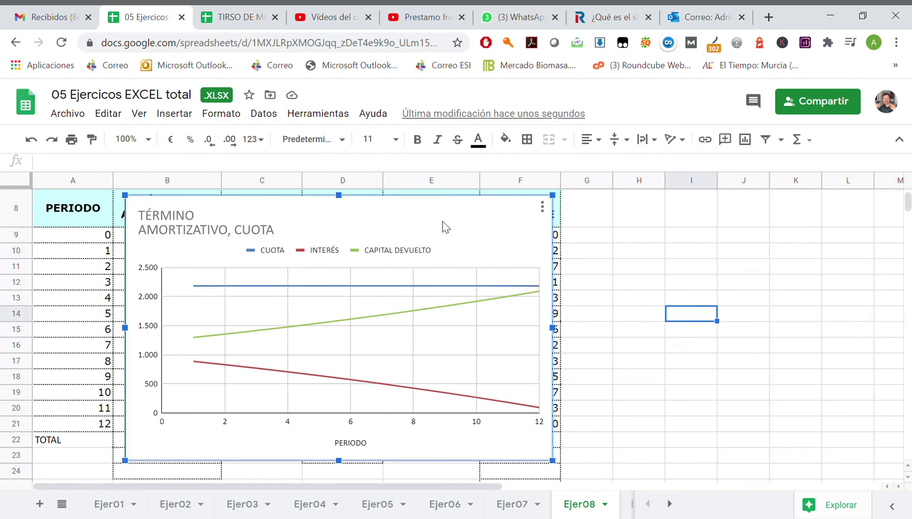
pyautogui.moveTo(389, 223); pyautogui.dragTo(868, 239)
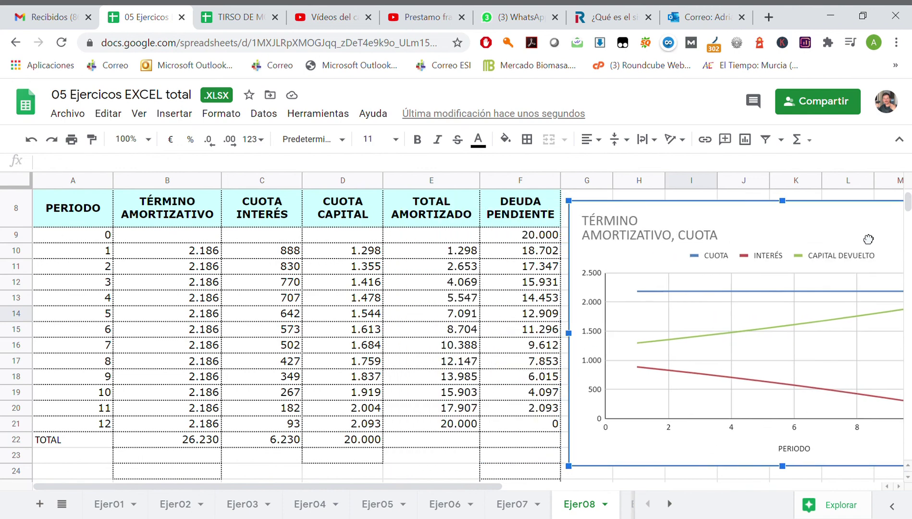
pyautogui.hscroll(2, 721, 309)
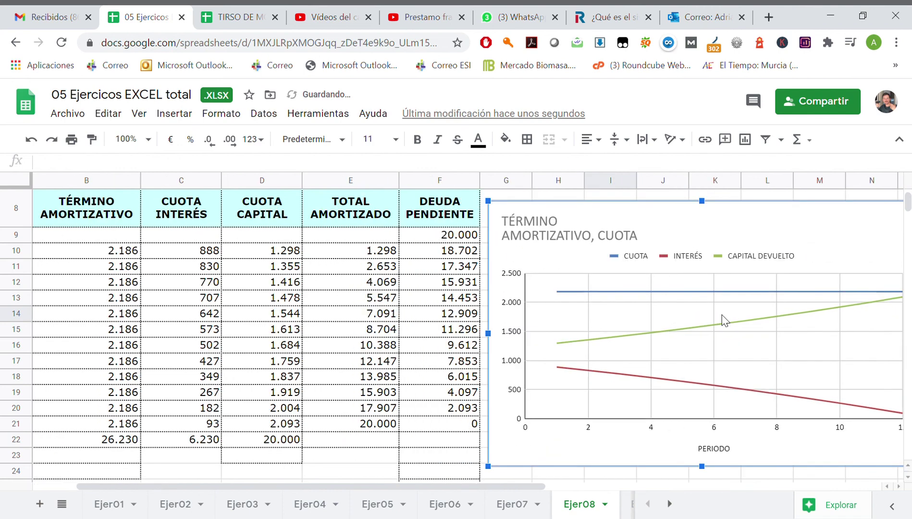
pyautogui.hscroll(-2, 724, 319)
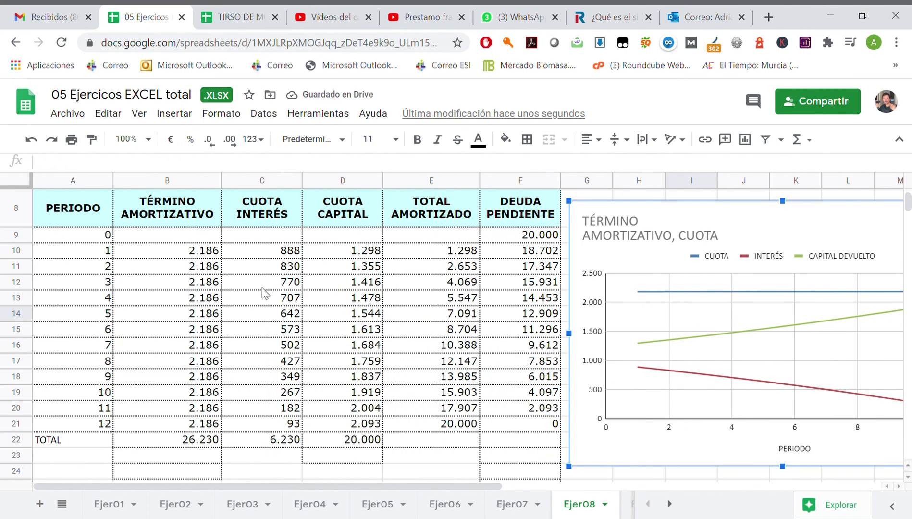
pyautogui.scroll(3, 262, 287)
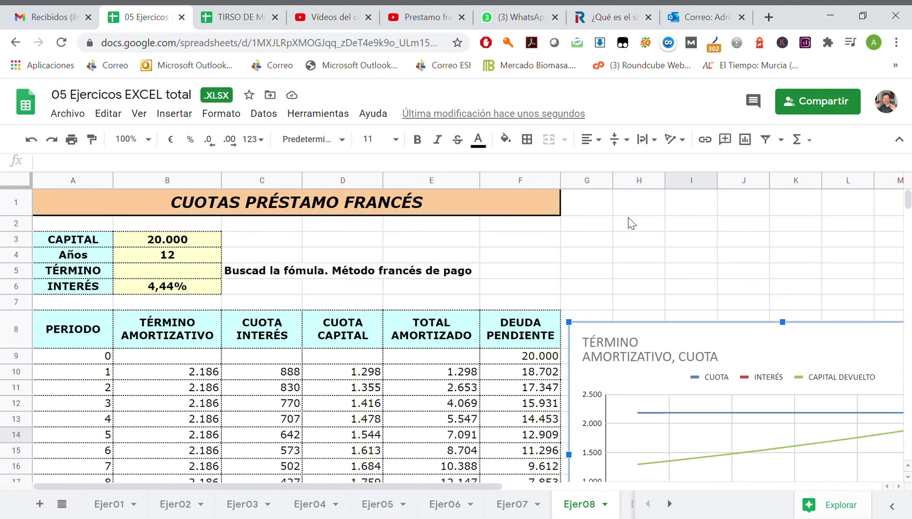
pyautogui.scroll(-2, 623, 257)
pyautogui.hscroll(1, 623, 255)
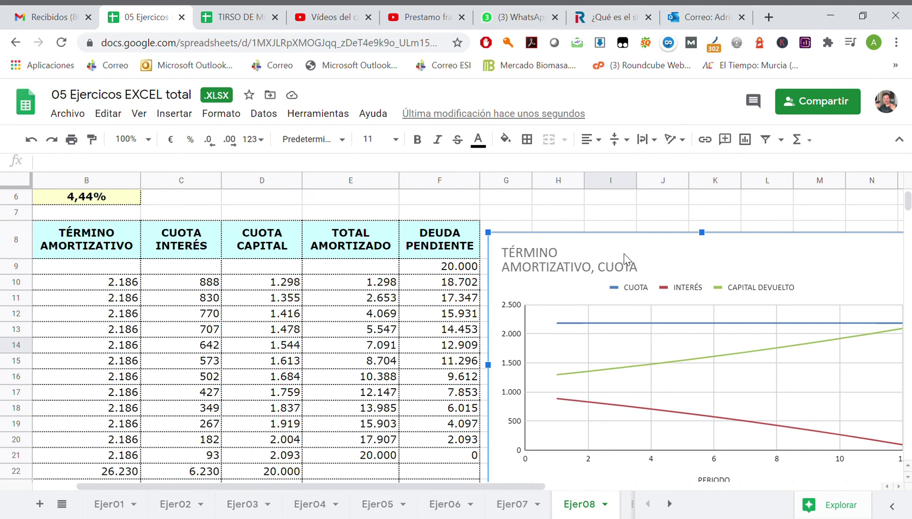
pyautogui.scroll(-1, 624, 260)
pyautogui.hscroll(-1, 627, 260)
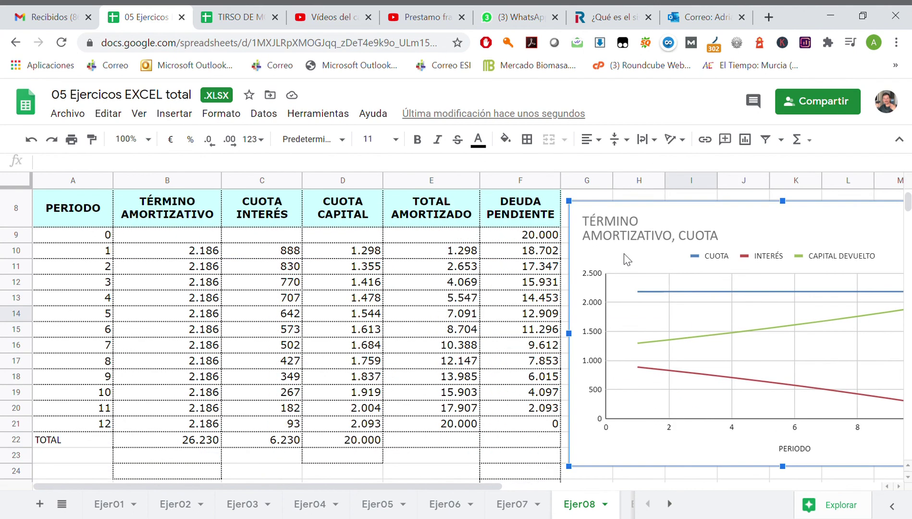